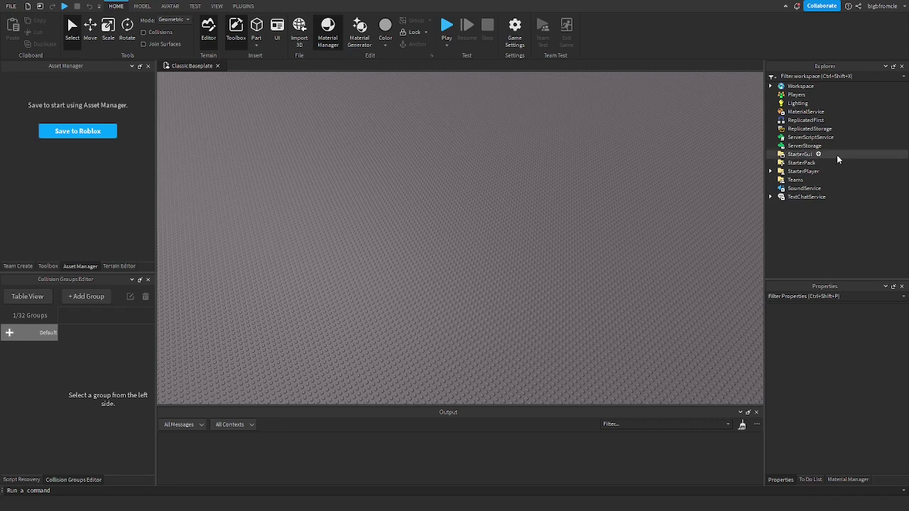
Add a ScreenGui to StarterGui and place a centred Frame in it, sized {0.1,0},{0.1,0} with a UIAspectRatioConstraint
{"action": "left_click", "coordinate": [816, 154]}
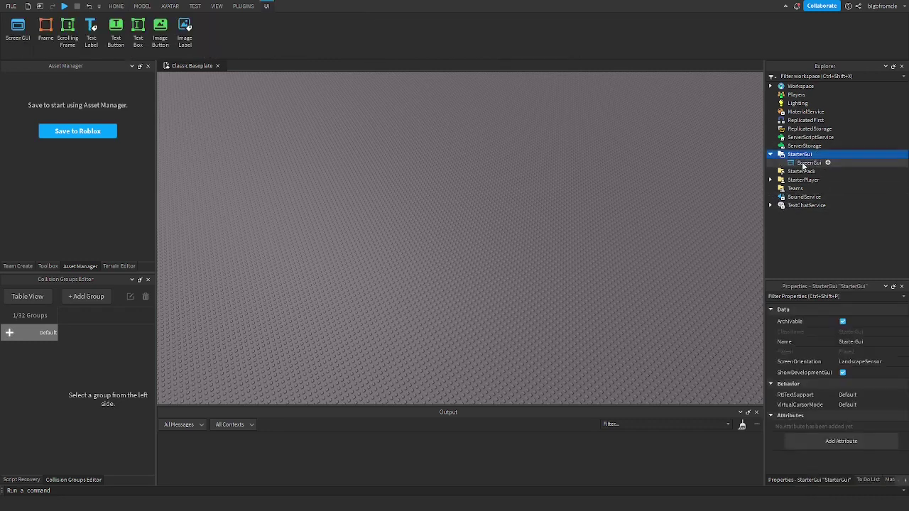
{"action": "left_click", "coordinate": [816, 163]}
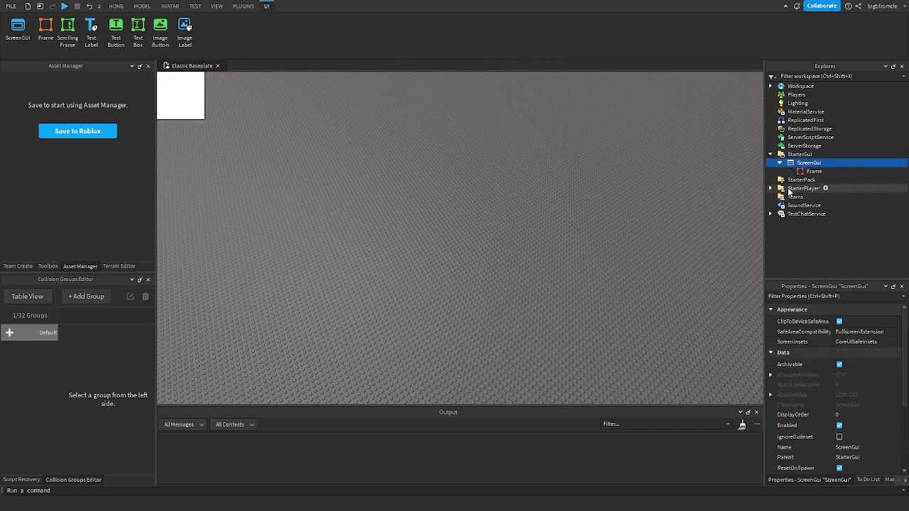
{"action": "left_click", "coordinate": [806, 174]}
{"action": "scroll", "coordinate": [850, 358], "scroll_direction": "down", "scroll_amount": 3}
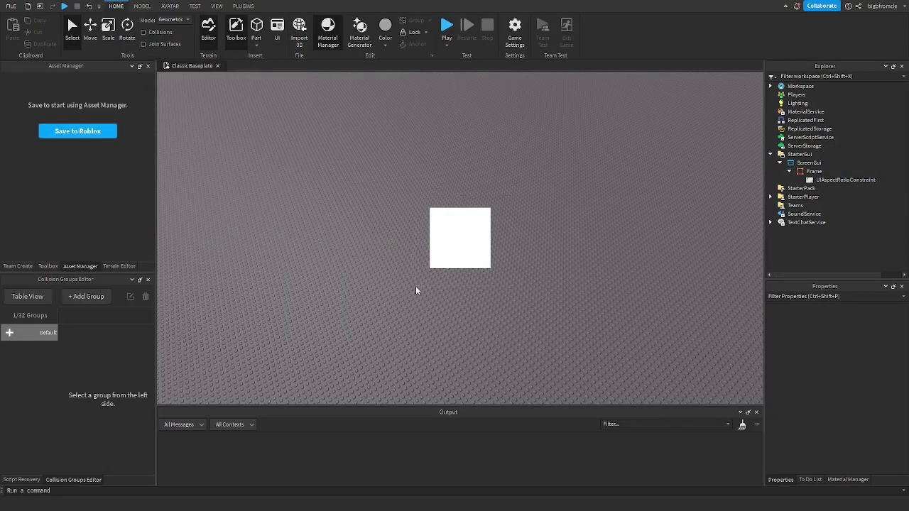
Add a UIGradient to the Frame and select it for editing
{"action": "mouse_move", "coordinate": [830, 174]}
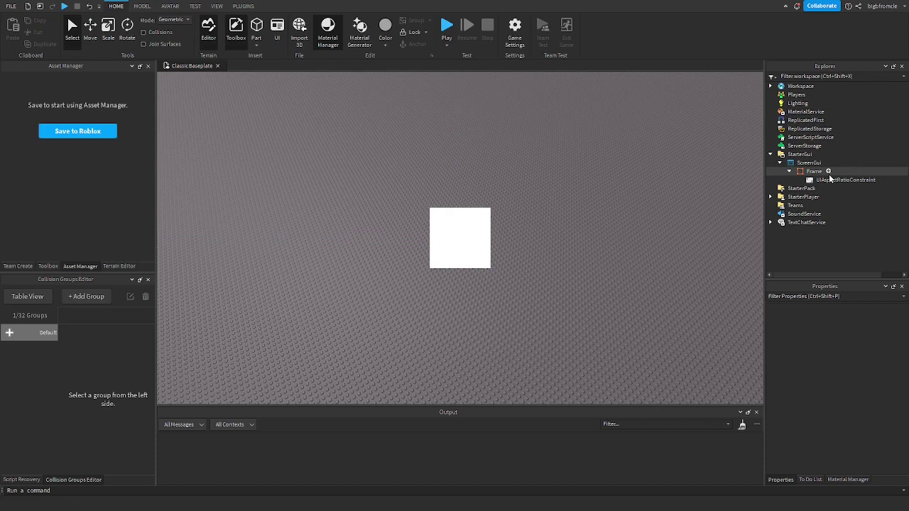
{"action": "left_click", "coordinate": [817, 172]}
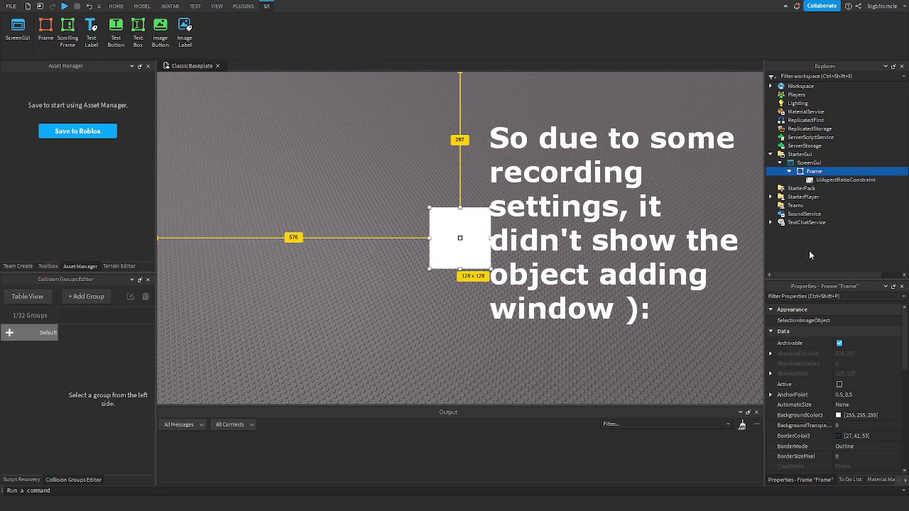
{"action": "left_click", "coordinate": [801, 204]}
{"action": "left_click", "coordinate": [819, 188]}
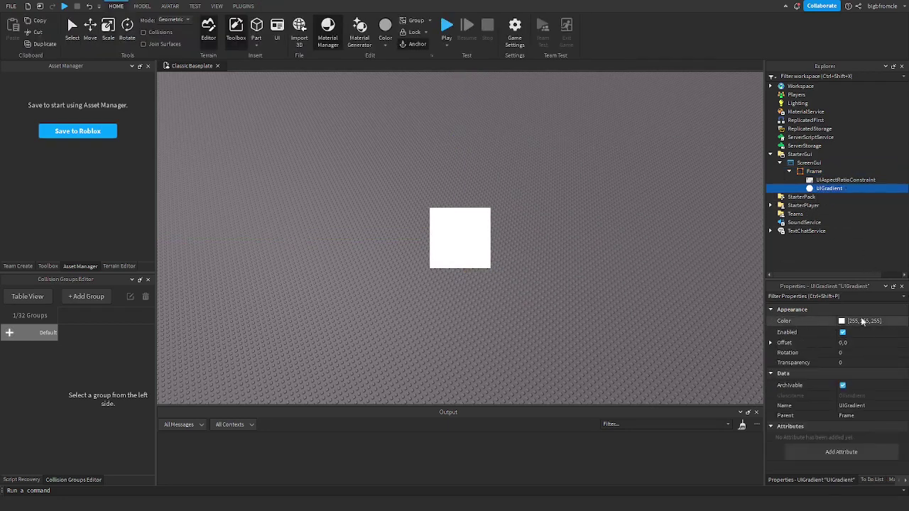
Set the Frame gradient's colour sequence to run from red at the start to yellow at the end
{"action": "left_click", "coordinate": [900, 323]}
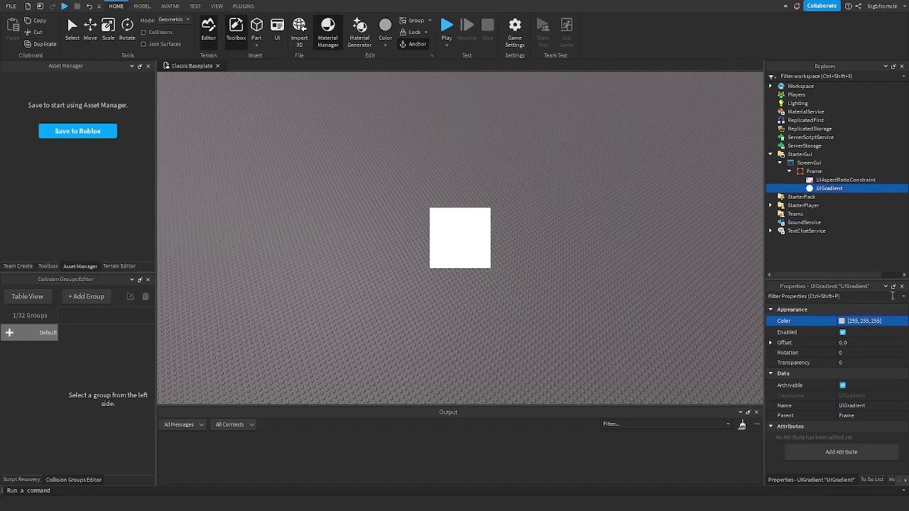
{"action": "left_click", "coordinate": [902, 323]}
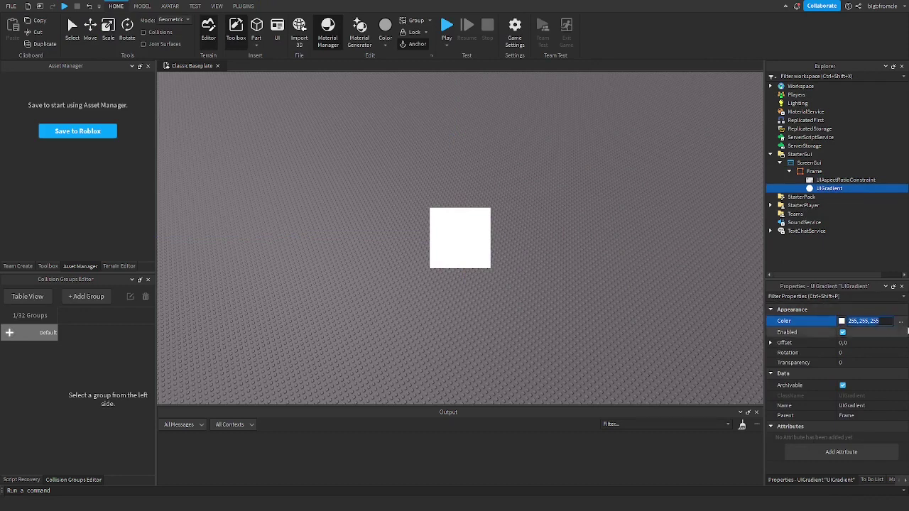
{"action": "left_click", "coordinate": [900, 321]}
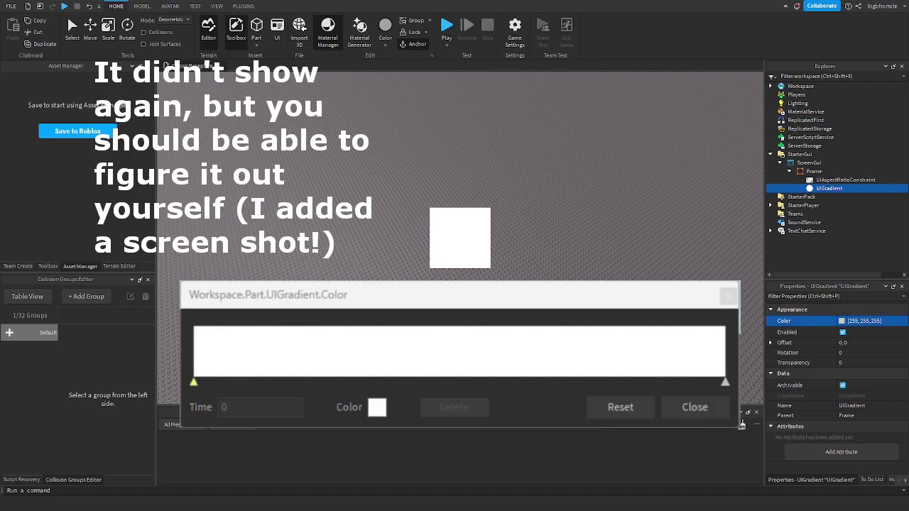
{"action": "left_click_drag", "start_coordinate": [565, 255], "coordinate": [568, 278]}
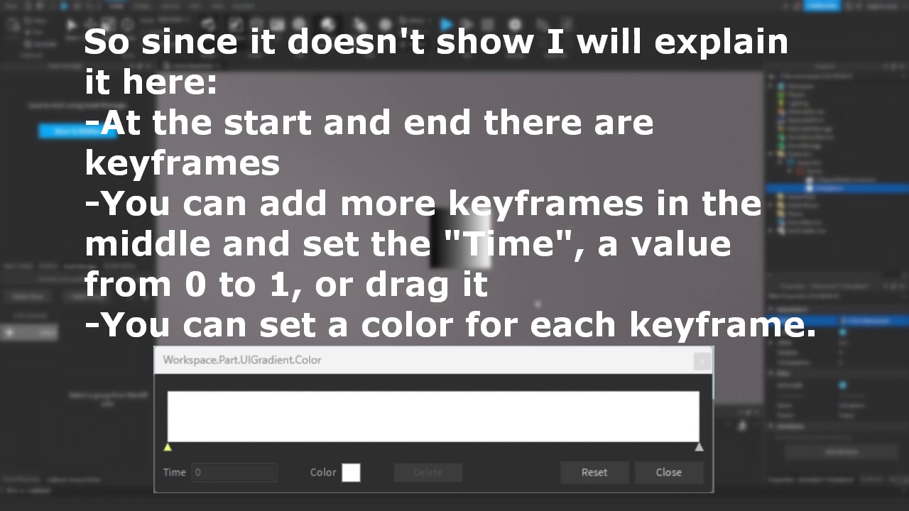
{"action": "left_click_drag", "start_coordinate": [548, 186], "coordinate": [567, 165]}
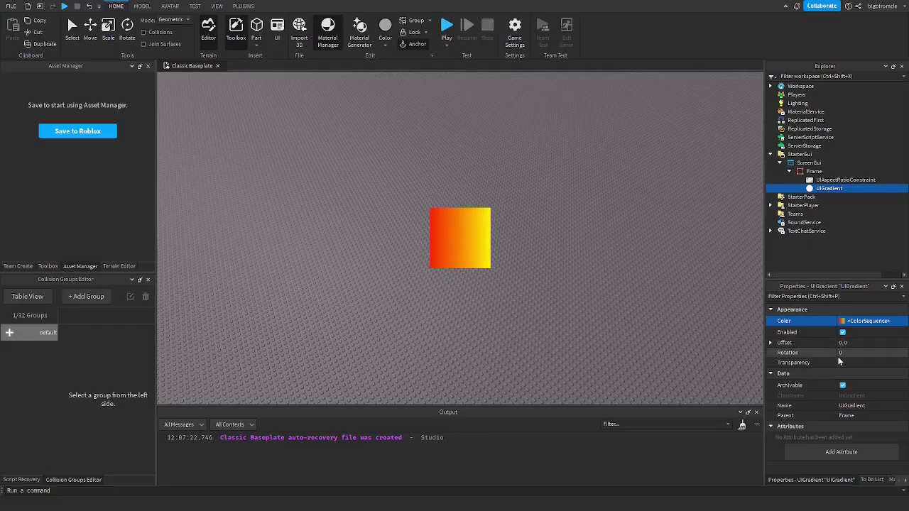
Make the Frame gradient fade to transparent at its yellow end and set its rotation to 90
{"action": "left_click", "coordinate": [893, 363]}
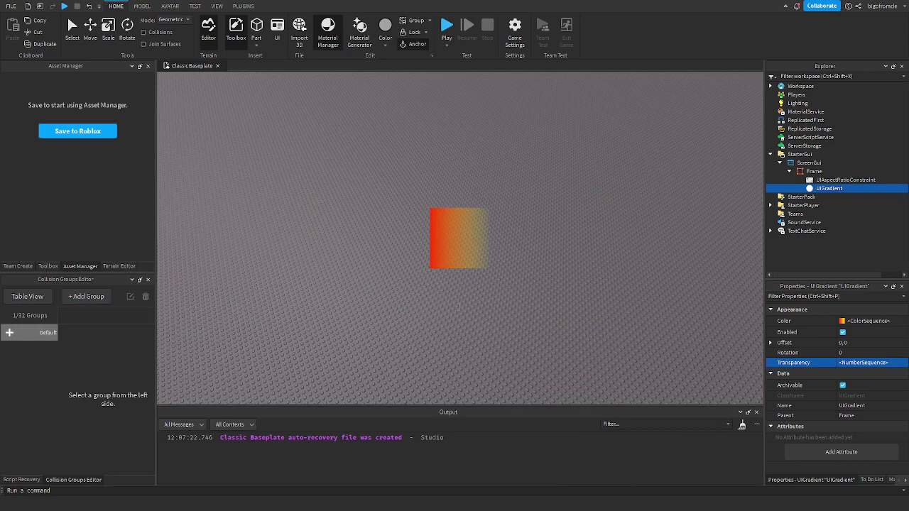
{"action": "left_click", "coordinate": [863, 352]}
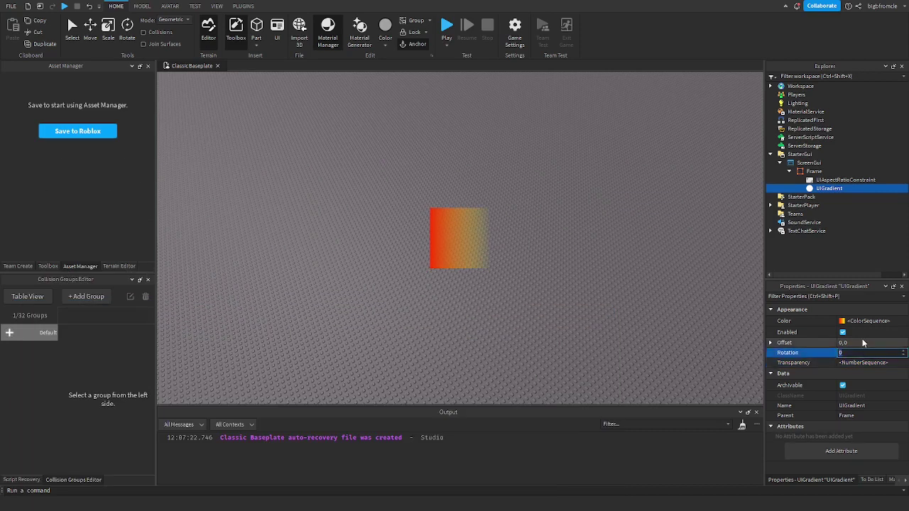
{"action": "key", "text": "Return"}
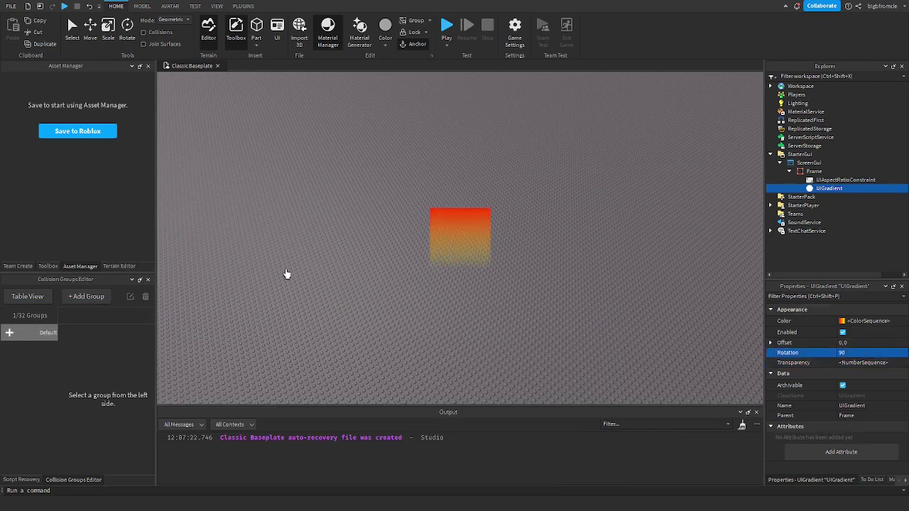
{"action": "left_click", "coordinate": [638, 213]}
Try a black background colour (0, 0, 0) on the Frame beneath the gradient and undo it
{"action": "left_click", "coordinate": [799, 172]}
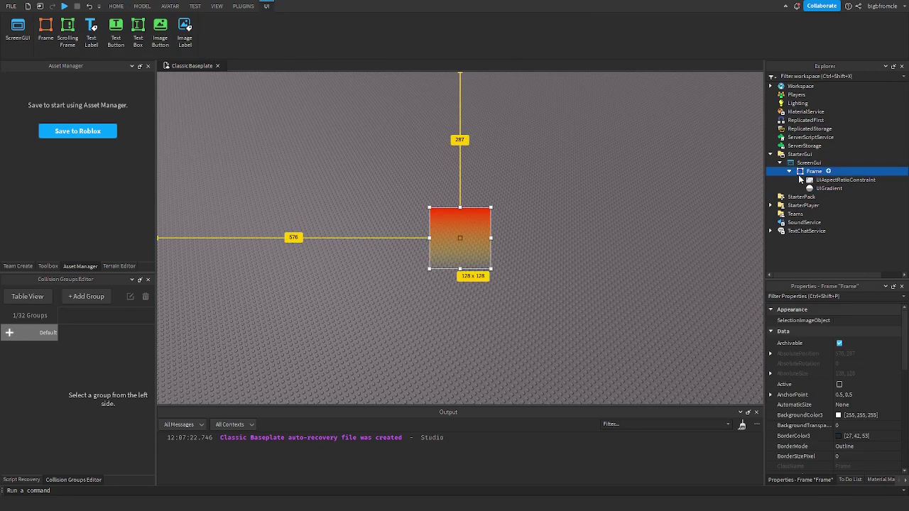
{"action": "scroll", "coordinate": [832, 375], "scroll_direction": "down", "scroll_amount": 3}
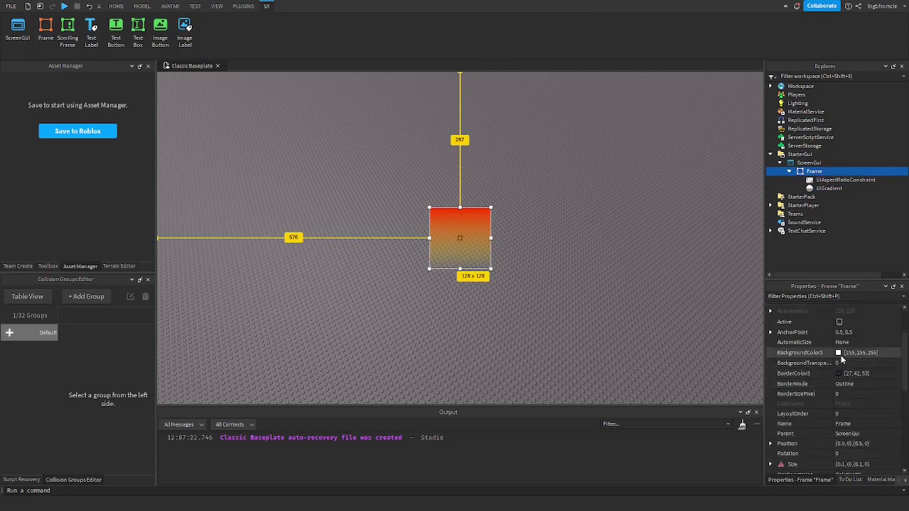
{"action": "left_click", "coordinate": [784, 352]}
{"action": "key", "text": "ctrl+y"}
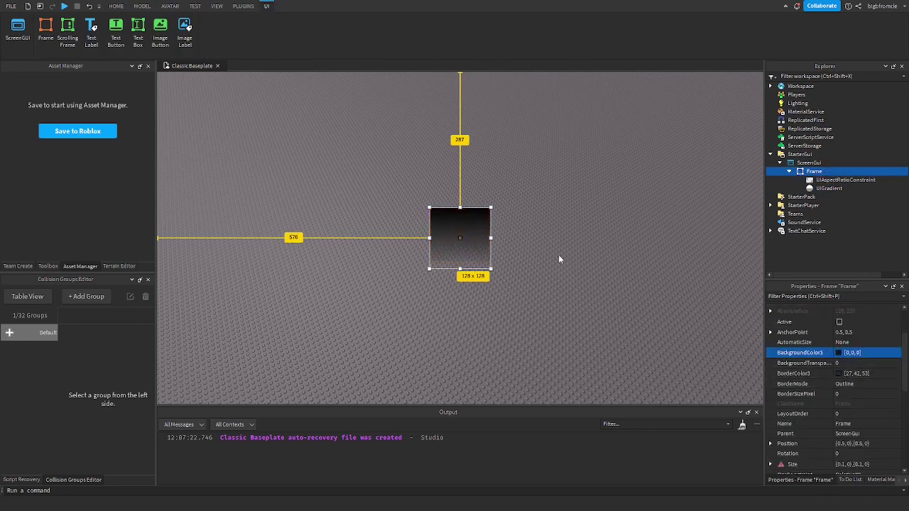
{"action": "key", "text": "ctrl+z"}
{"action": "key", "text": "ctrl+y"}
Try a green background colour on the Frame and restore it to white (255, 255, 255)
{"action": "left_click", "coordinate": [884, 356]}
{"action": "left_click", "coordinate": [823, 350]}
{"action": "key", "text": "ctrl+y"}
{"action": "key", "text": "ctrl+y"}
{"action": "key", "text": "ctrl+y"}
{"action": "key", "text": "ctrl+y"}
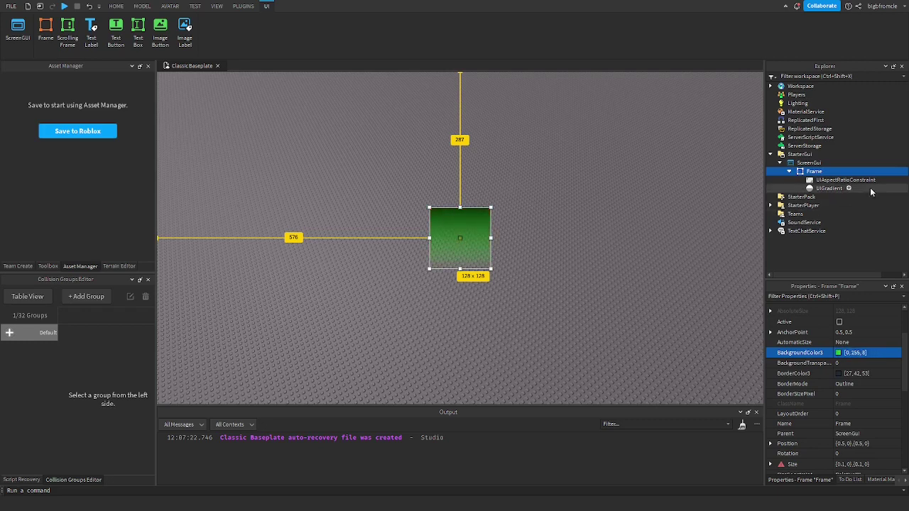
{"action": "left_click", "coordinate": [888, 355]}
{"action": "left_click", "coordinate": [897, 351]}
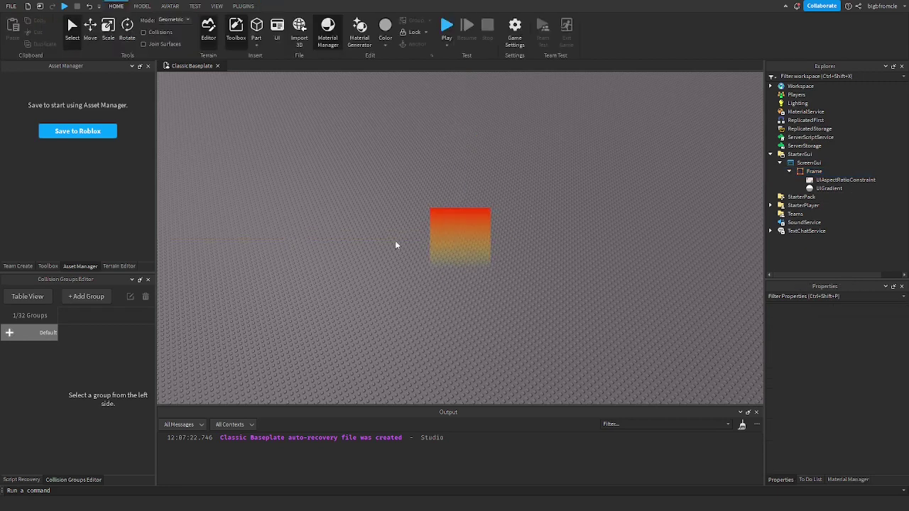
Add a UIStroke to the Frame and select it for editing
{"action": "left_click", "coordinate": [827, 174]}
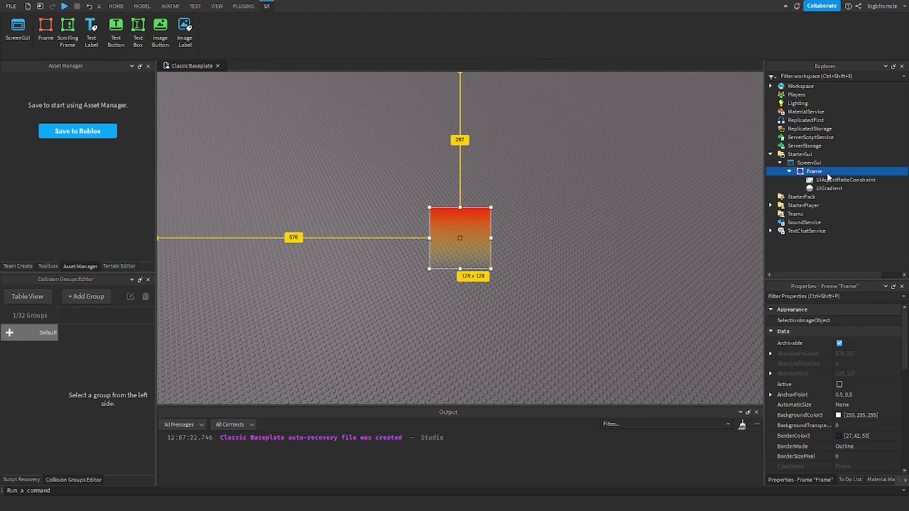
{"action": "key", "text": "Return"}
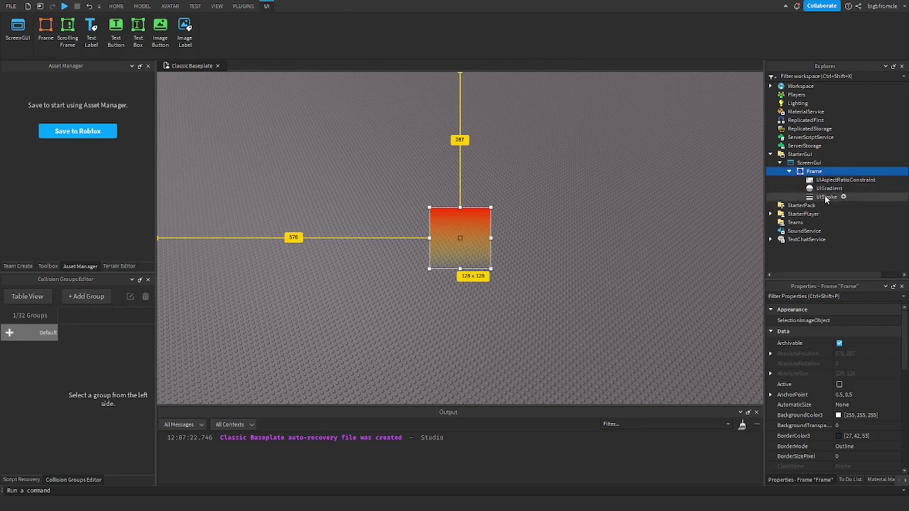
{"action": "left_click", "coordinate": [826, 197]}
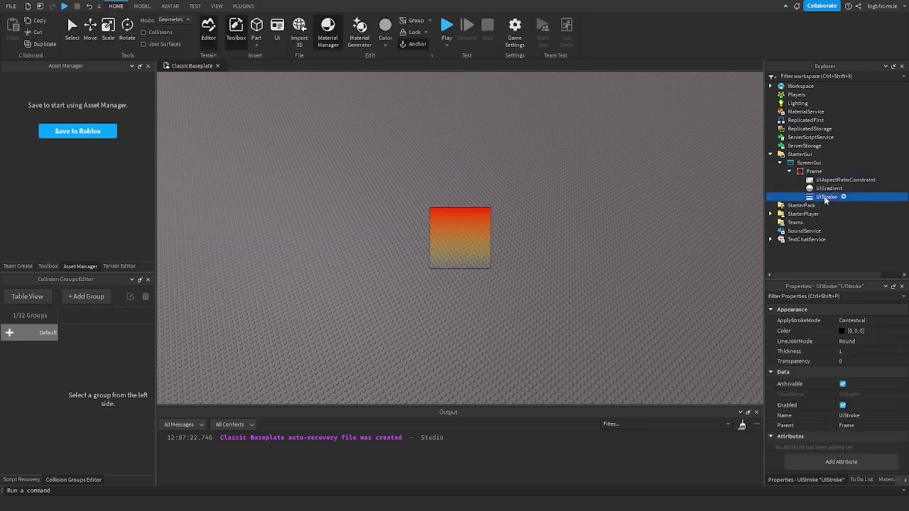
Set the UIStroke's thickness to 25 and its line join mode to Miter
{"action": "left_click", "coordinate": [852, 353]}
{"action": "left_click_drag", "start_coordinate": [870, 352], "coordinate": [906, 353]}
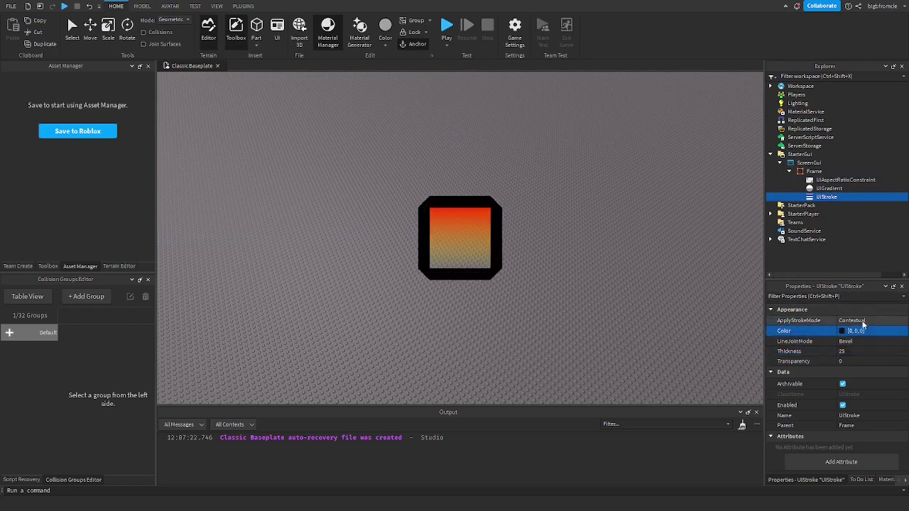
{"action": "left_click", "coordinate": [874, 339]}
{"action": "left_click", "coordinate": [864, 357]}
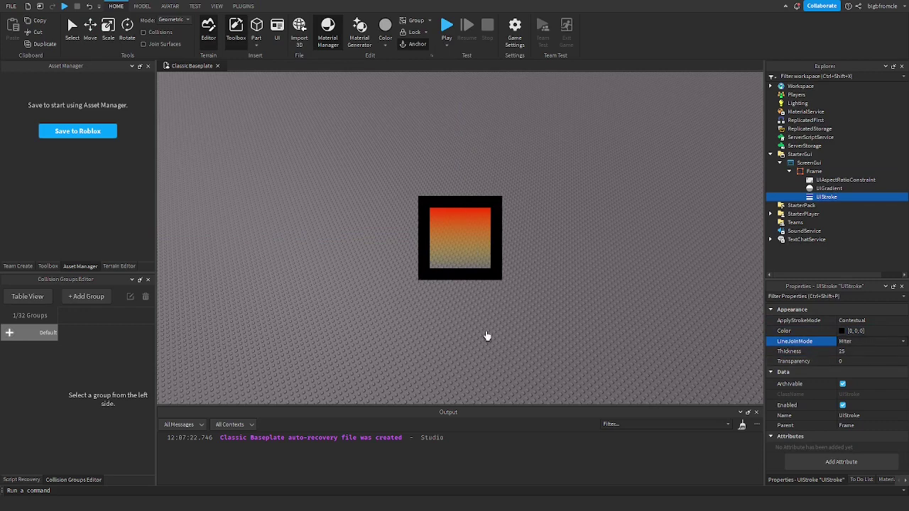
{"action": "left_click", "coordinate": [616, 326]}
Add a UIGradient to the UIStroke with a colour sequence running from white to black
{"action": "left_click", "coordinate": [844, 196]}
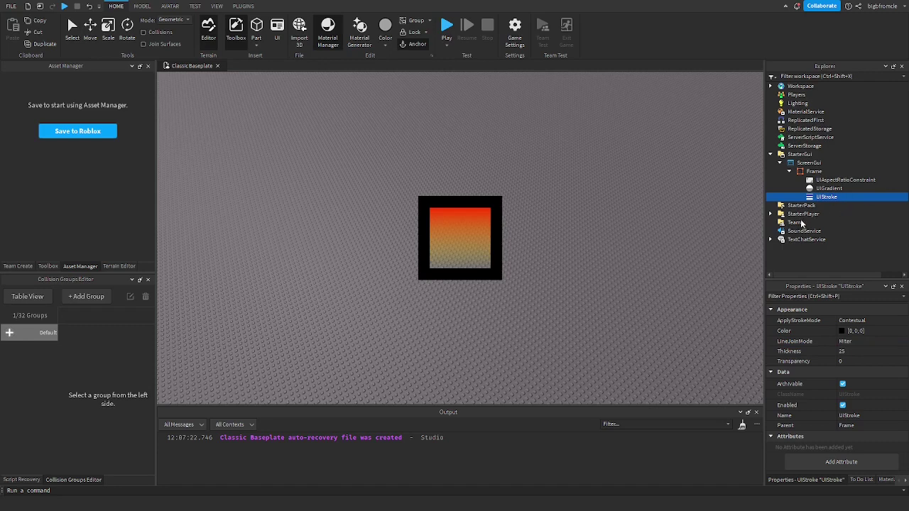
{"action": "left_click", "coordinate": [821, 206]}
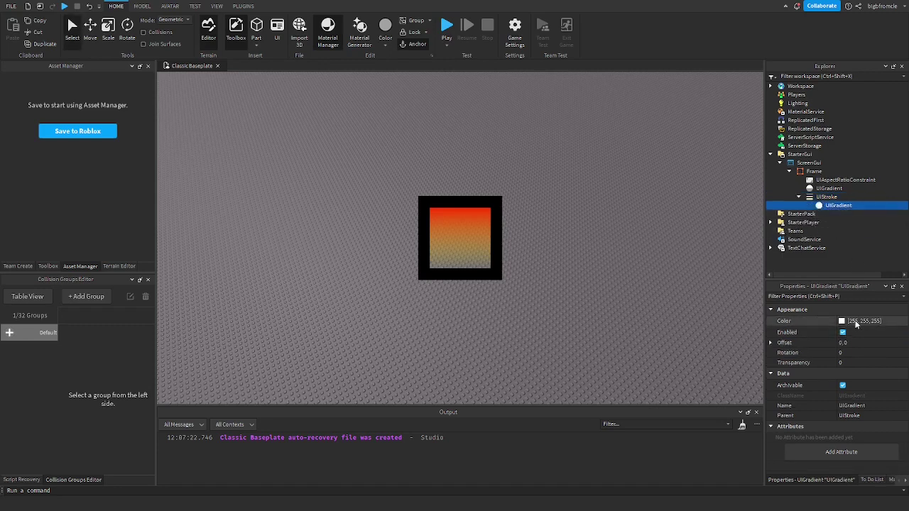
{"action": "left_click", "coordinate": [855, 323]}
{"action": "left_click", "coordinate": [899, 321]}
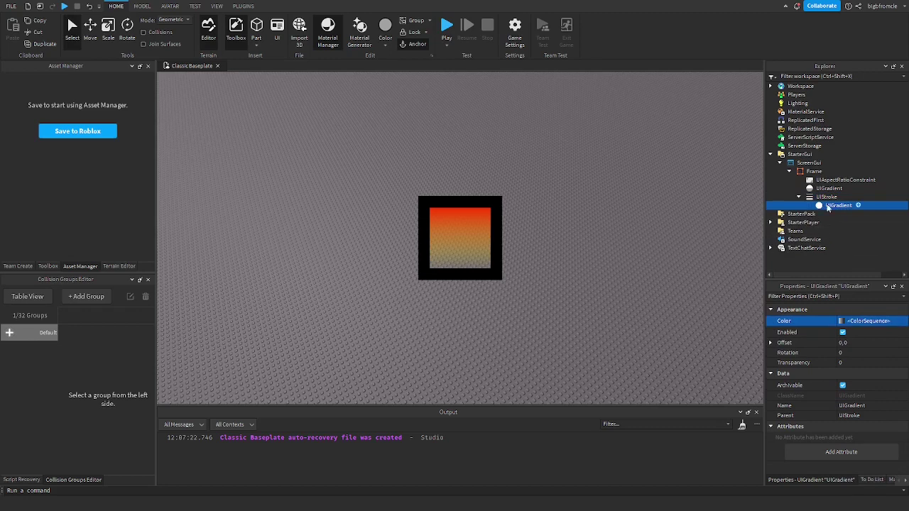
Set the UIStroke's colour to white (255, 255, 255) so that its gradient colours apply
{"action": "left_click", "coordinate": [818, 197]}
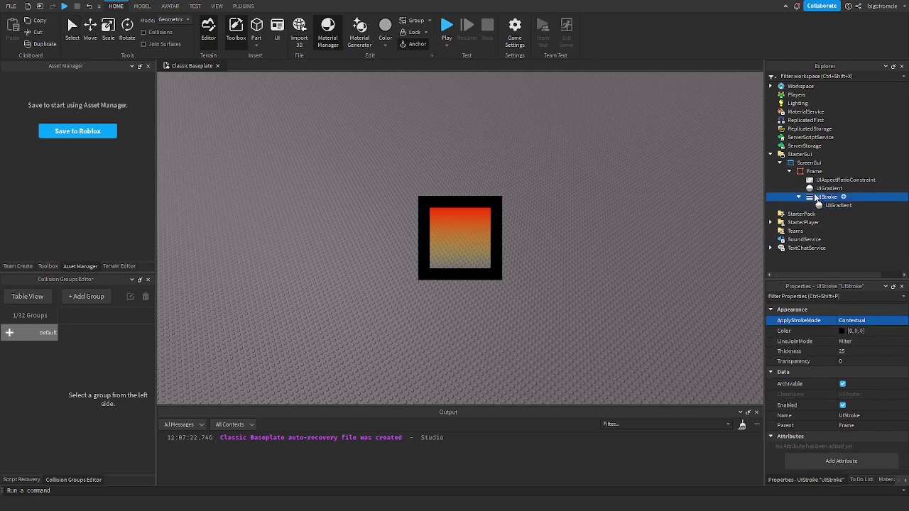
{"action": "left_click", "coordinate": [871, 330]}
{"action": "left_click", "coordinate": [842, 333]}
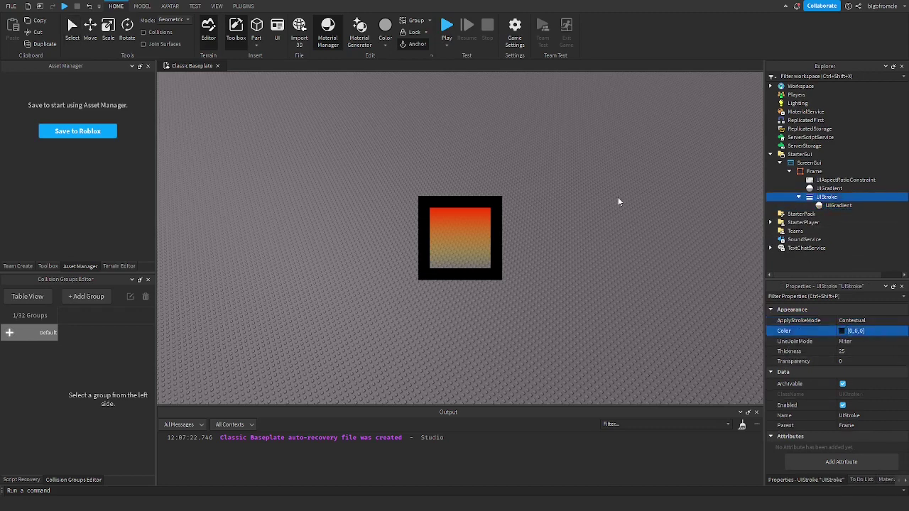
{"action": "left_click_drag", "start_coordinate": [559, 201], "coordinate": [554, 159]}
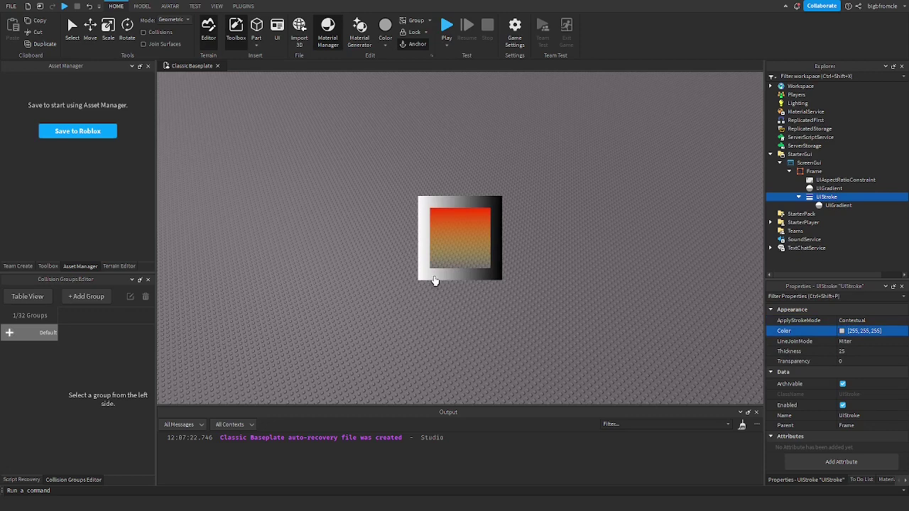
Set the rotation of the UIStroke's gradient to 45
{"action": "left_click", "coordinate": [823, 205]}
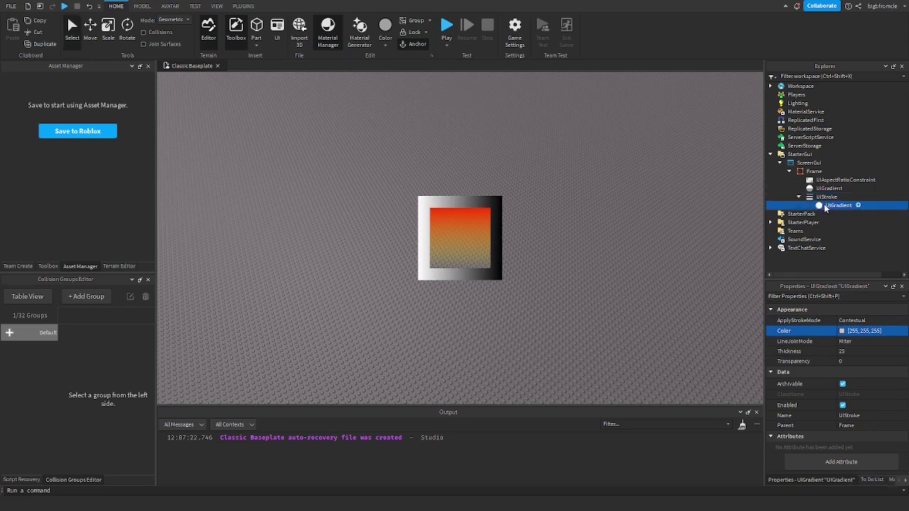
{"action": "left_click", "coordinate": [868, 363]}
{"action": "left_click", "coordinate": [868, 345]}
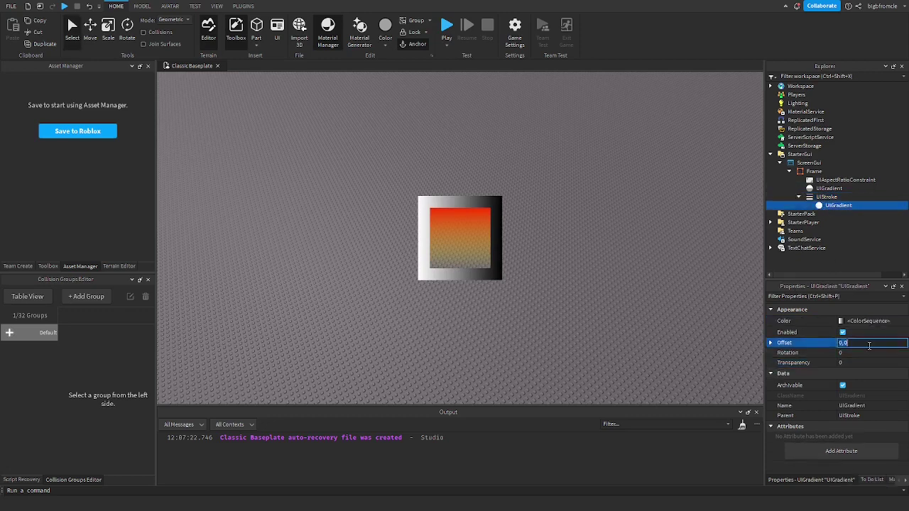
{"action": "left_click", "coordinate": [852, 355]}
{"action": "type", "text": "45"}
{"action": "key", "text": "Return"}
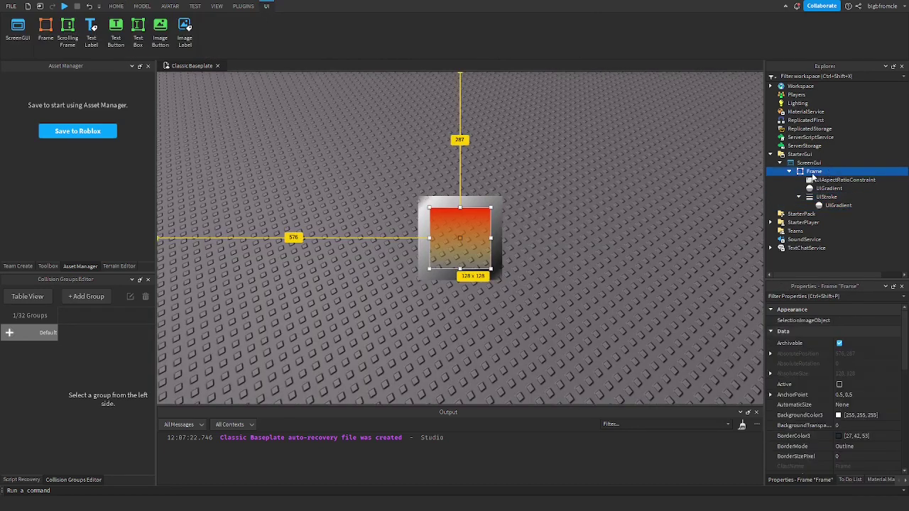
Add a TextLabel inside the Frame
{"action": "left_click", "coordinate": [703, 190]}
{"action": "left_click", "coordinate": [828, 172]}
{"action": "left_click", "coordinate": [792, 204]}
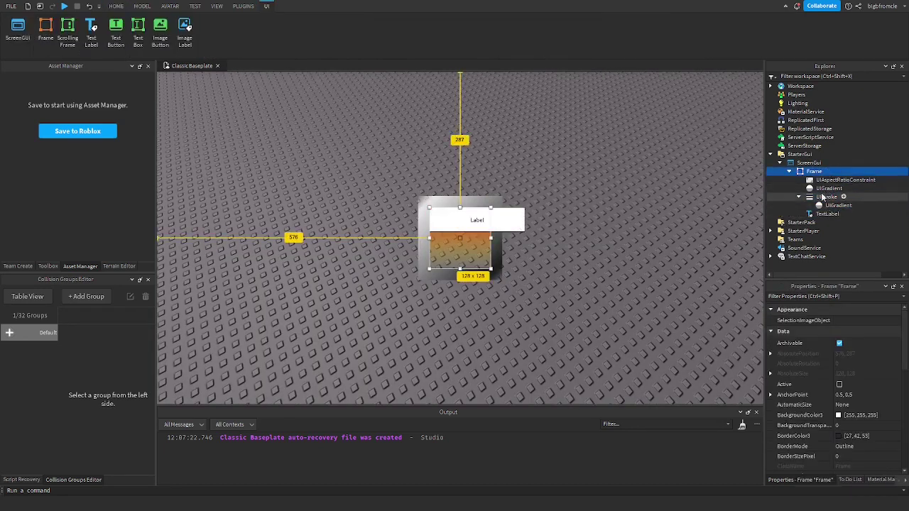
Set the TextLabel's size to {1,0},{0.33,0} and its position to {0,0},{0.33,0}
{"action": "left_click", "coordinate": [825, 214]}
{"action": "scroll", "coordinate": [809, 373], "scroll_direction": "down", "scroll_amount": 5}
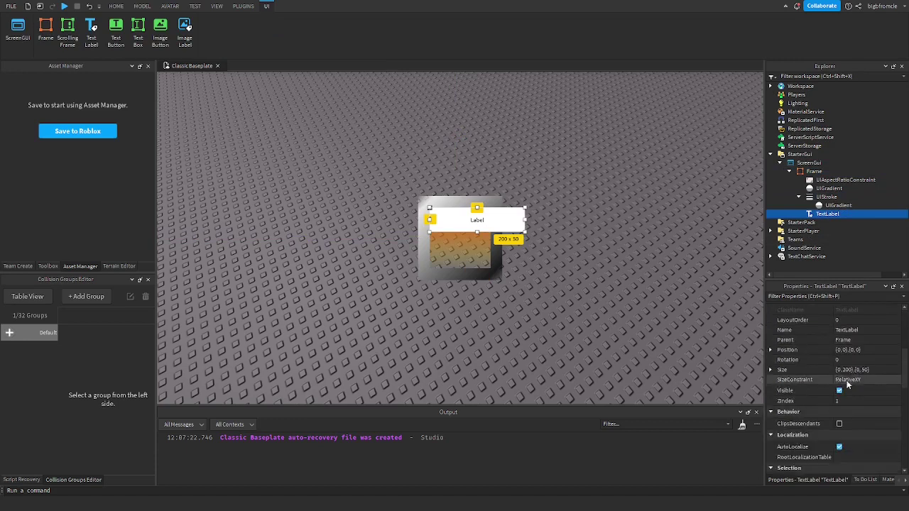
{"action": "left_click", "coordinate": [882, 370]}
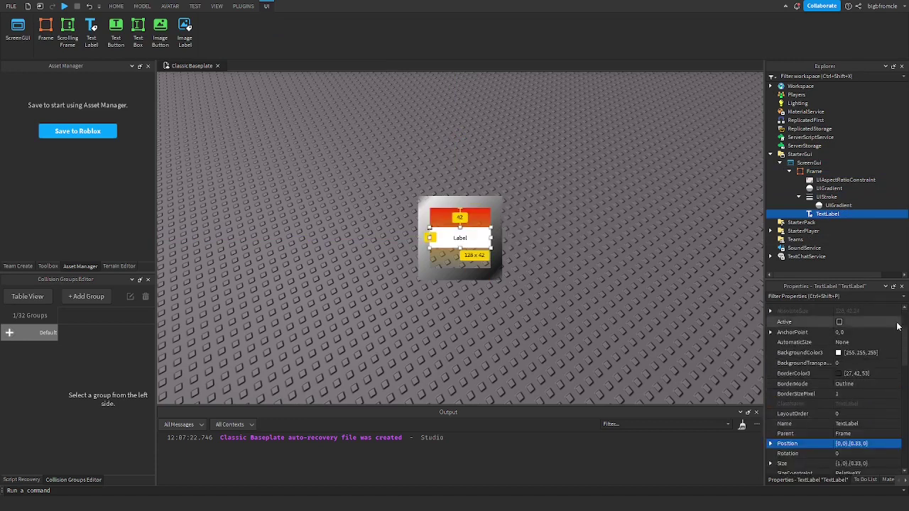
Set the TextLabel's background transparency to 1
{"action": "scroll", "coordinate": [842, 352], "scroll_direction": "down", "scroll_amount": 10}
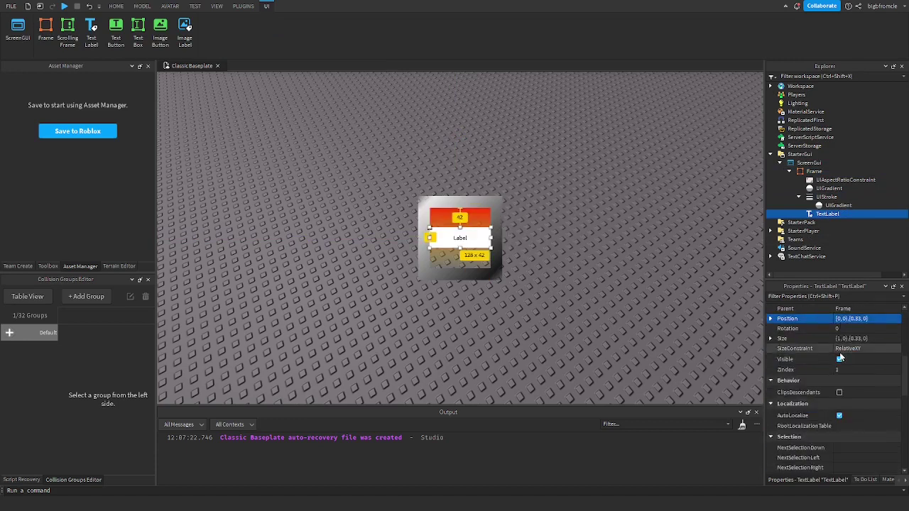
{"action": "scroll", "coordinate": [890, 384], "scroll_direction": "up", "scroll_amount": 12}
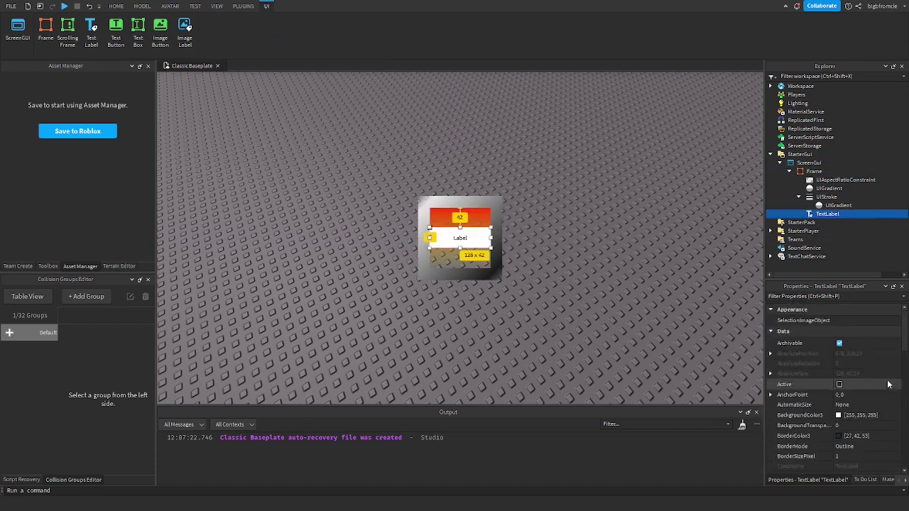
{"action": "scroll", "coordinate": [881, 392], "scroll_direction": "down", "scroll_amount": 2}
{"action": "left_click", "coordinate": [848, 364]}
{"action": "type", "text": "1"}
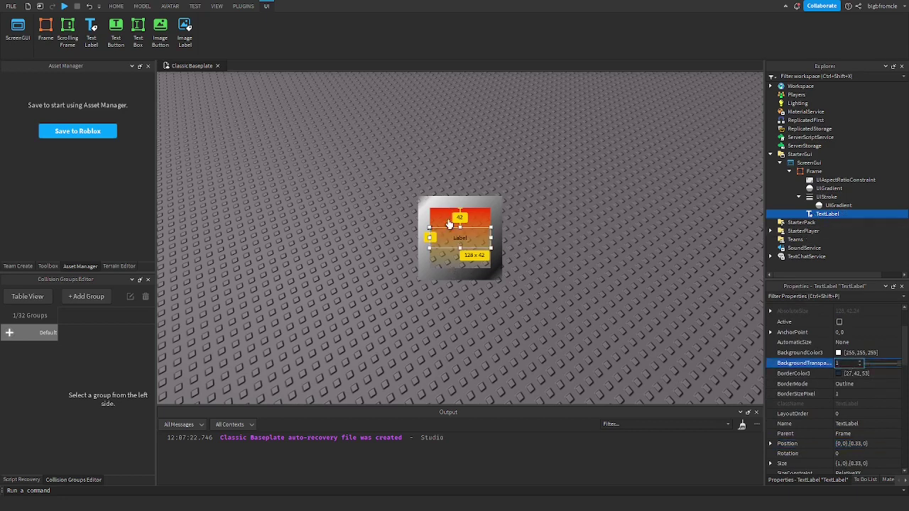
Change the TextLabel's text to "Example" in bold Source Sans Pro and enable text scaling
{"action": "scroll", "coordinate": [826, 383], "scroll_direction": "down", "scroll_amount": 5}
{"action": "scroll", "coordinate": [827, 383], "scroll_direction": "down", "scroll_amount": 10}
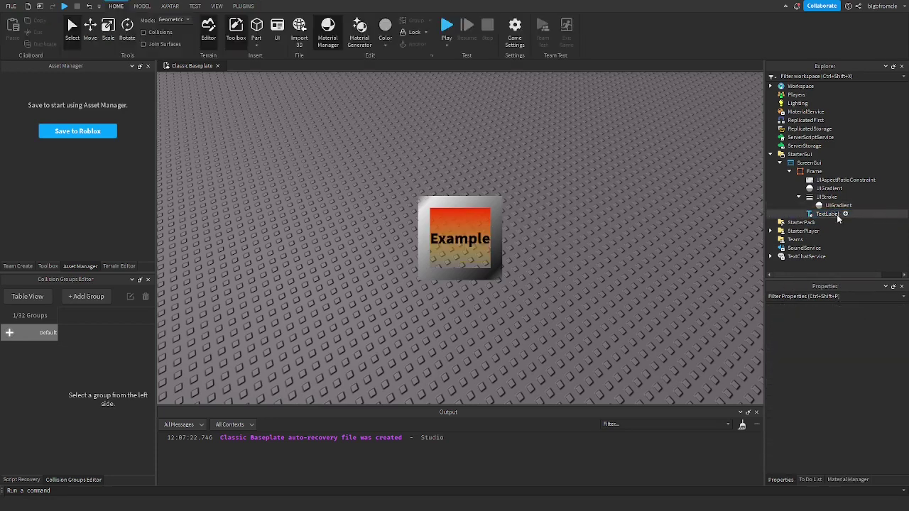
Add a UIGradient to the TextLabel and set the label's text colour to white (255, 255, 255)
{"action": "left_click", "coordinate": [836, 216]}
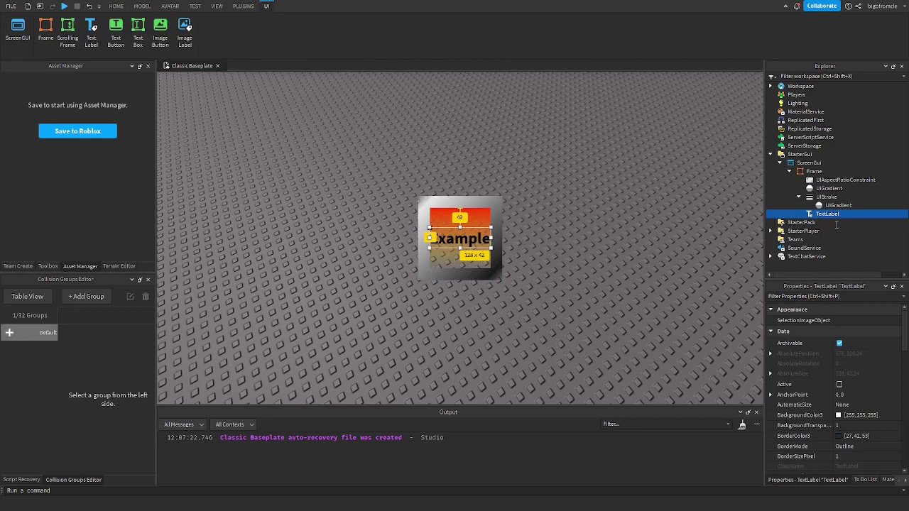
{"action": "key", "text": "ctrl+shift+v"}
{"action": "scroll", "coordinate": [838, 369], "scroll_direction": "down", "scroll_amount": 10}
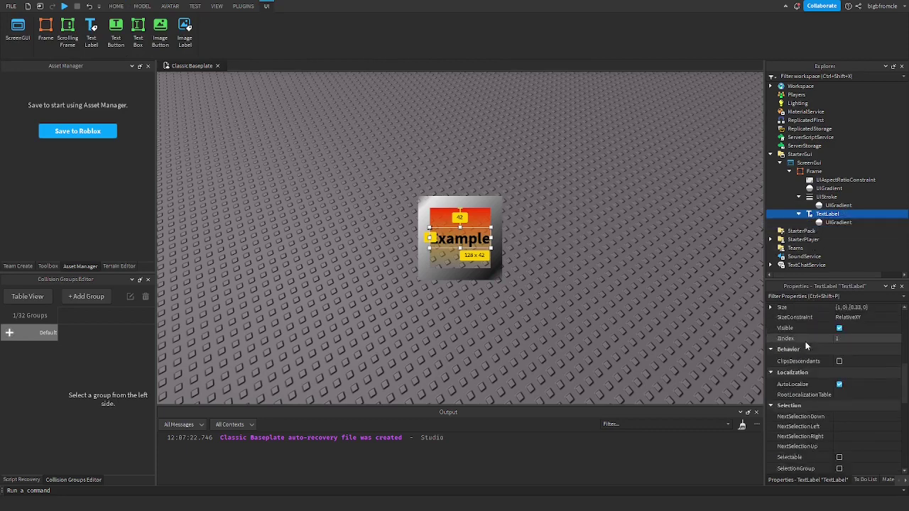
{"action": "left_click", "coordinate": [873, 341]}
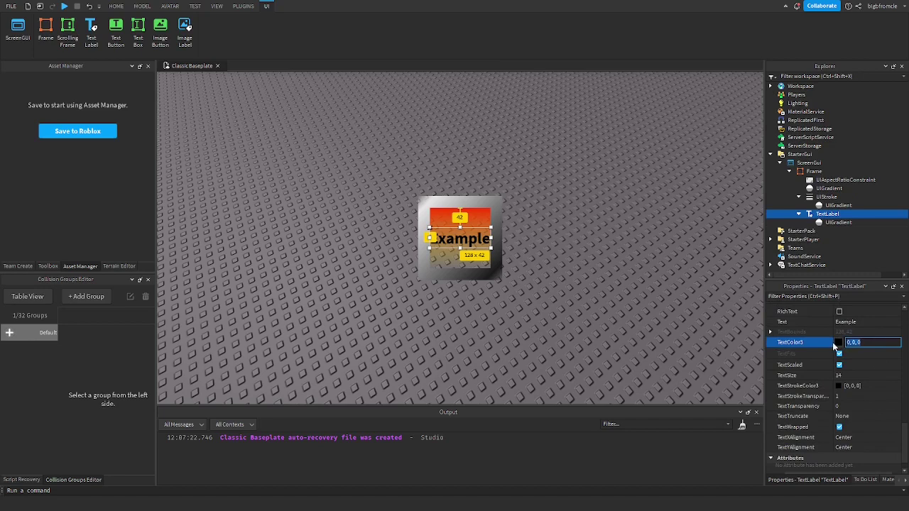
{"action": "left_click", "coordinate": [839, 343]}
{"action": "left_click", "coordinate": [565, 220]}
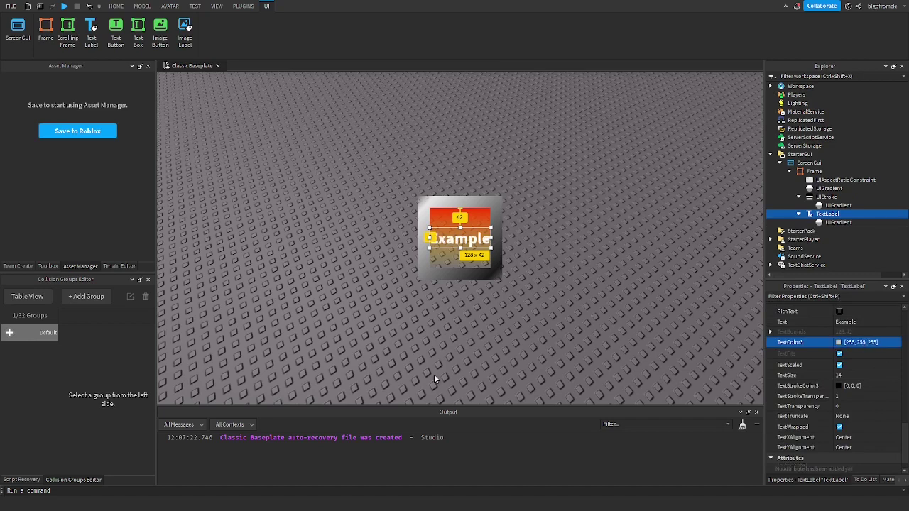
Give the TextLabel's UIGradient a colour sequence from black to white and a transparency sequence that fades the last letters
{"action": "left_click", "coordinate": [852, 224]}
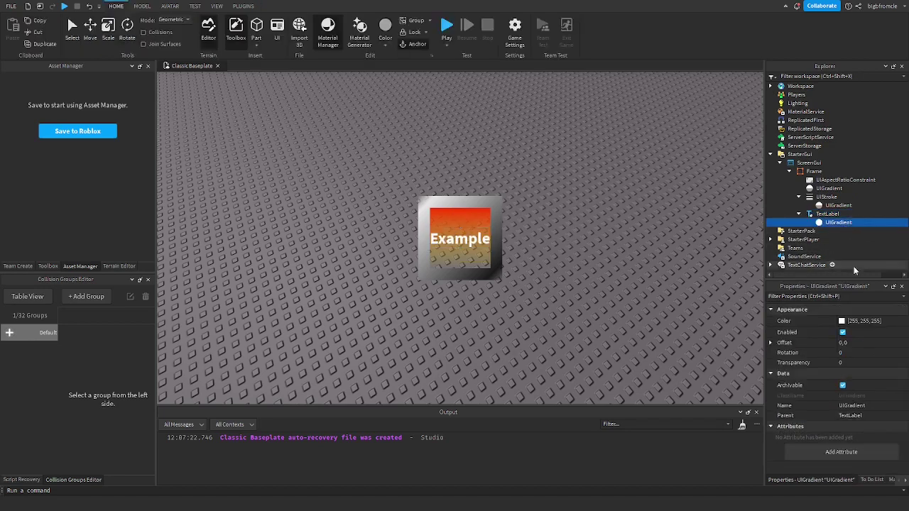
{"action": "left_click", "coordinate": [904, 325]}
{"action": "left_click", "coordinate": [905, 323]}
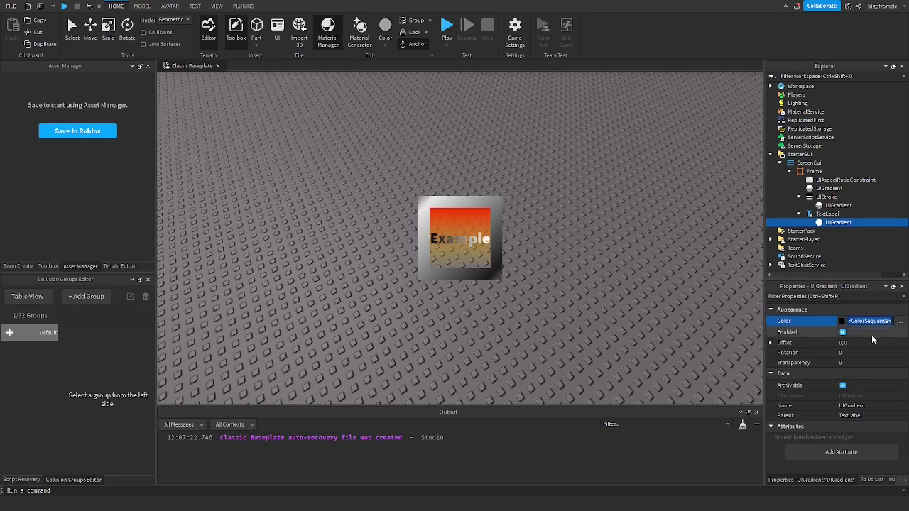
{"action": "left_click", "coordinate": [862, 364]}
{"action": "left_click", "coordinate": [900, 364]}
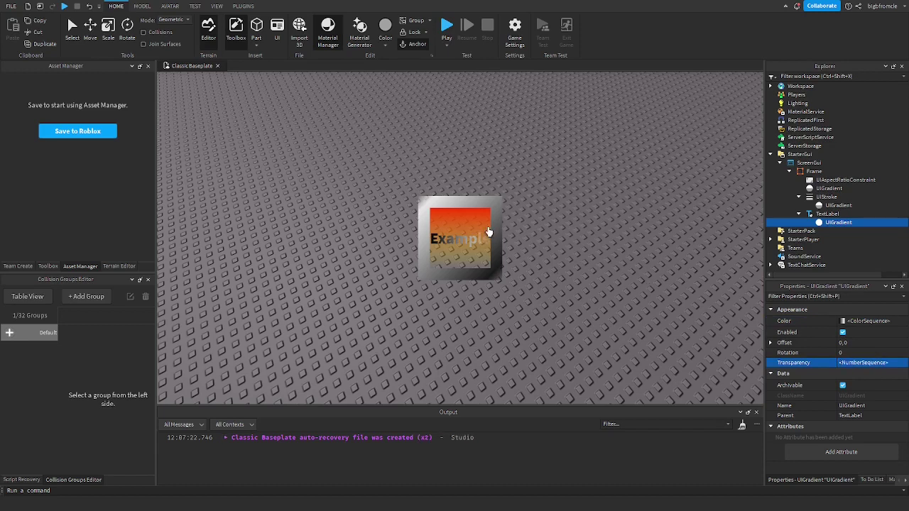
{"action": "scroll", "coordinate": [486, 257], "scroll_direction": "down", "scroll_amount": 4}
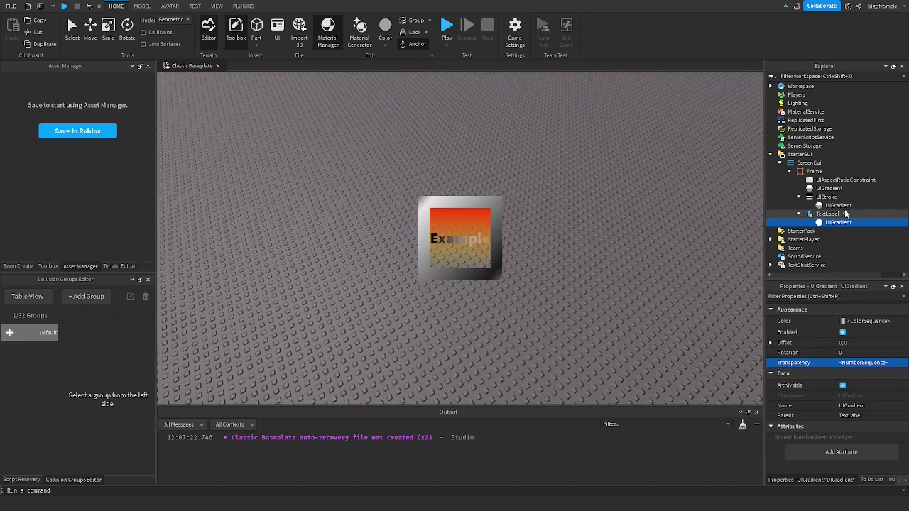
Add a UIStroke to the TextLabel and insert a UIGradient into that stroke
{"action": "left_click", "coordinate": [845, 214]}
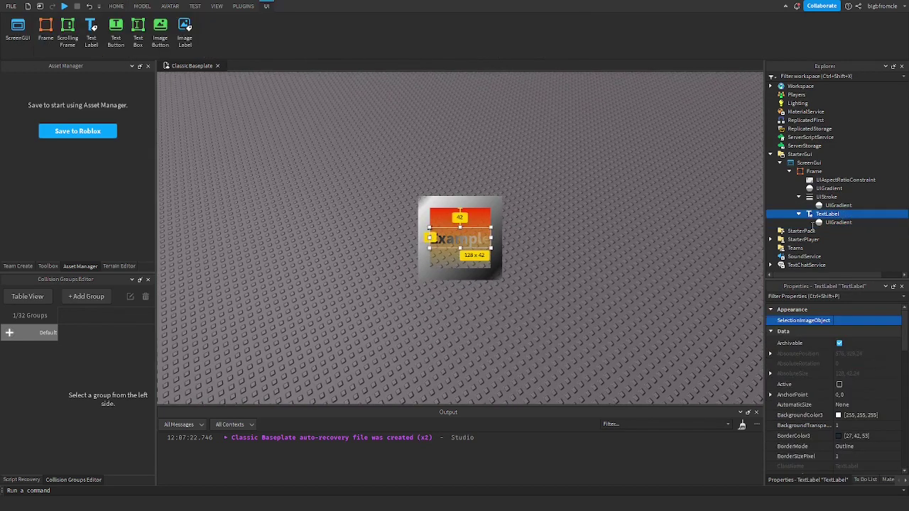
{"action": "left_click", "coordinate": [790, 239]}
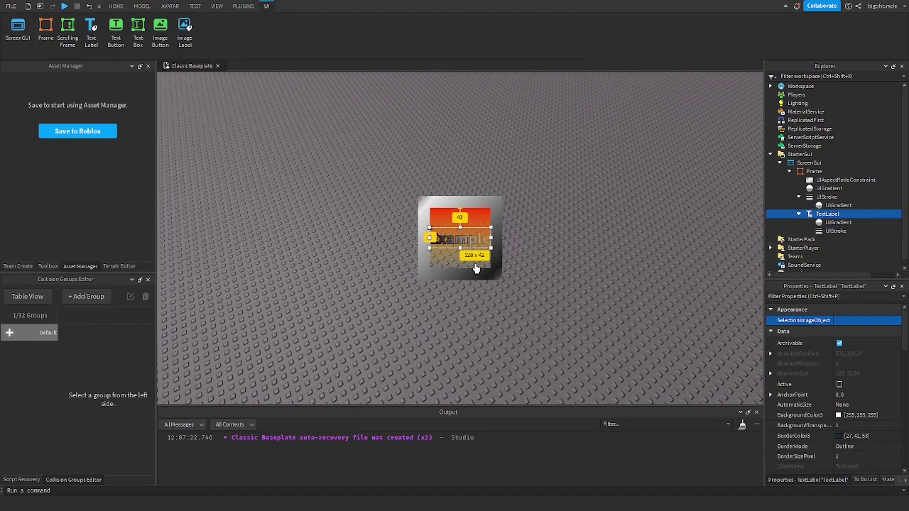
{"action": "left_click", "coordinate": [522, 259]}
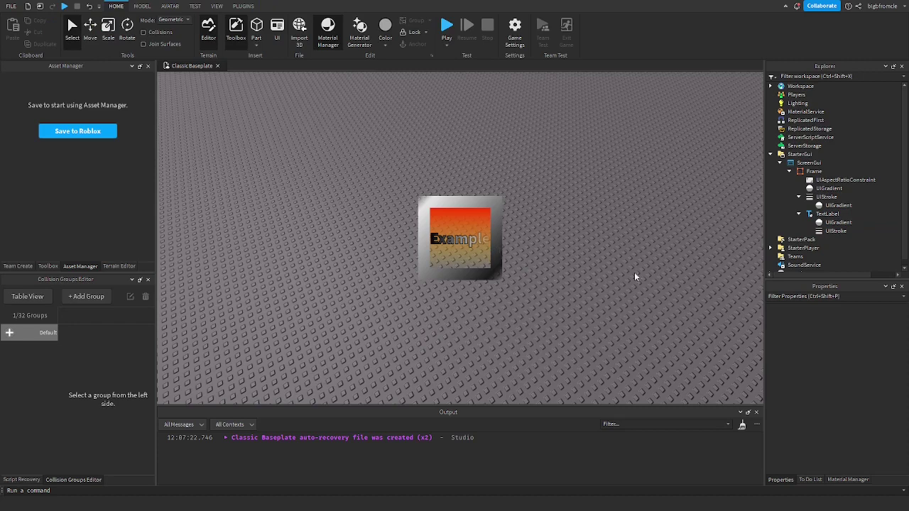
{"action": "left_click", "coordinate": [851, 231]}
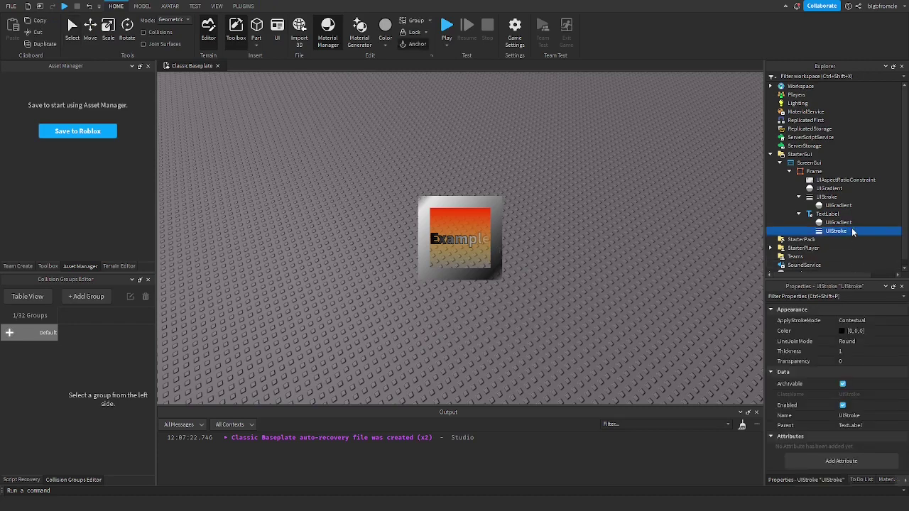
{"action": "key", "text": "ctrl+shift+v"}
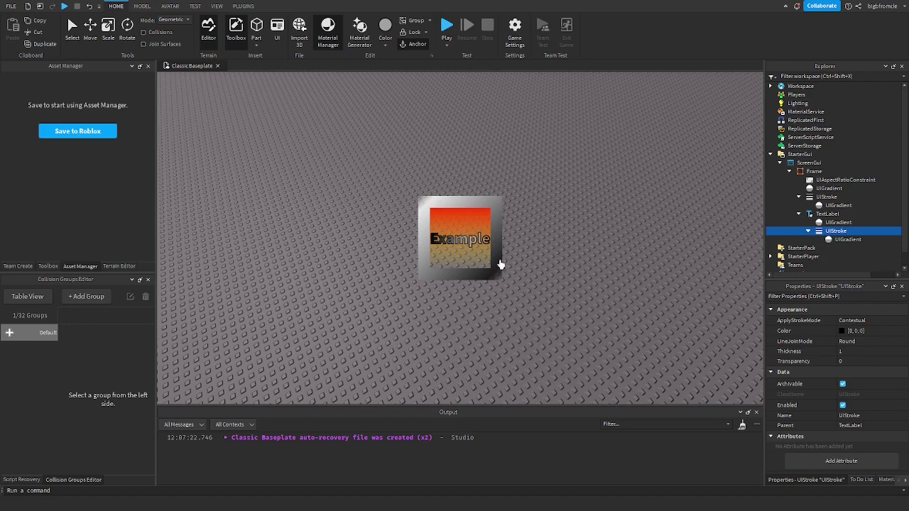
Try red (255, 0, 0) as the colour of the TextLabel's UIStroke and undo it
{"action": "left_click", "coordinate": [838, 331]}
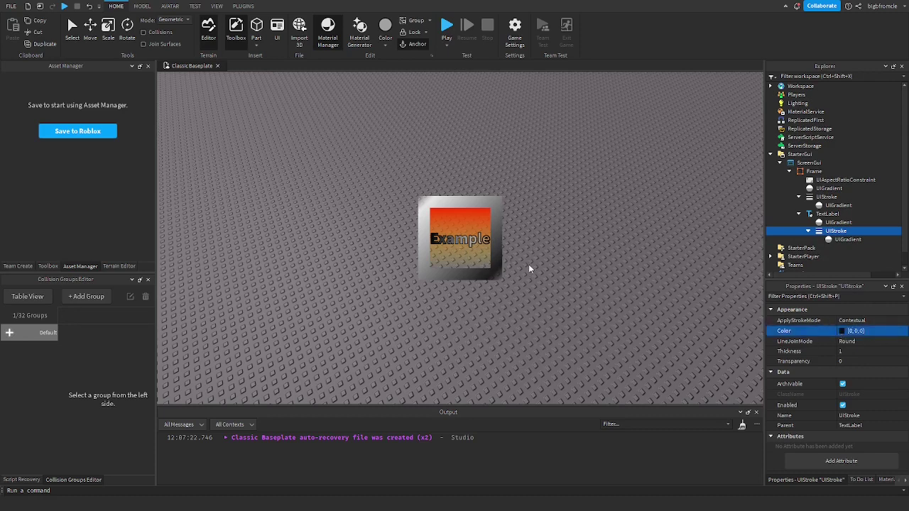
{"action": "left_click", "coordinate": [545, 191]}
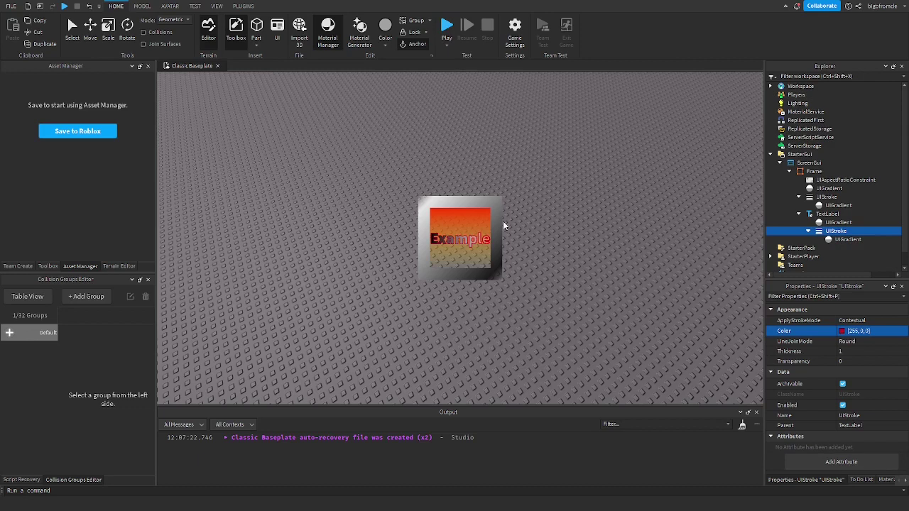
{"action": "key", "text": "ctrl+z"}
Set the colour of the TextLabel's UIStroke to white (255, 255, 255)
{"action": "left_click", "coordinate": [890, 329]}
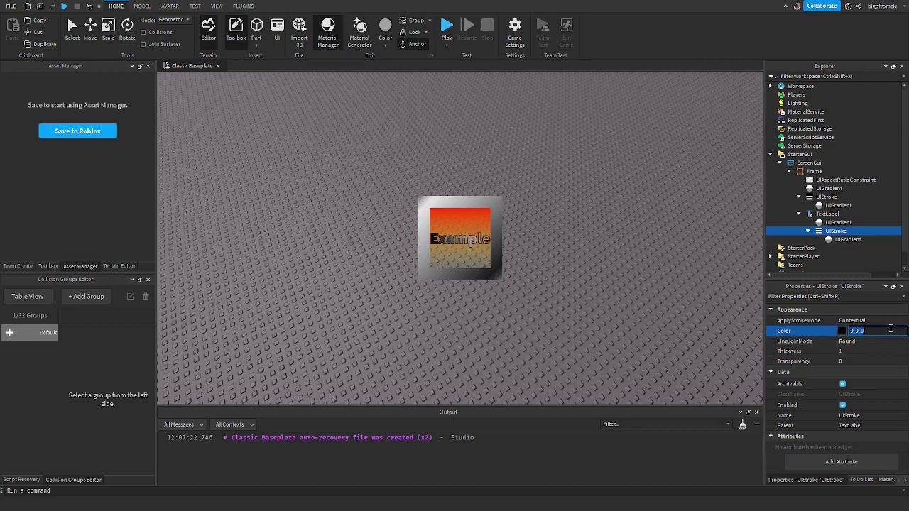
{"action": "left_click", "coordinate": [843, 330]}
{"action": "left_click", "coordinate": [591, 247]}
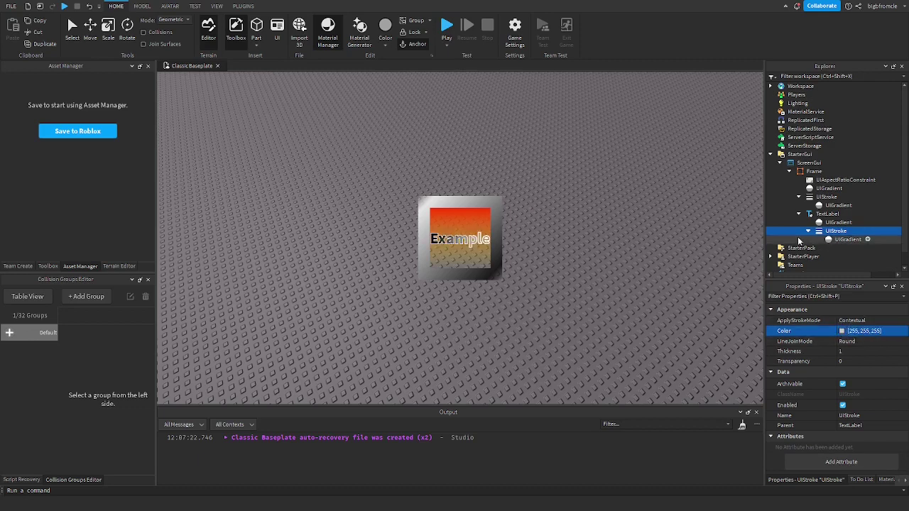
Give the UIGradient in the TextLabel's UIStroke a dark colour sequence starting from black and a transparency sequence that fades the last letters
{"action": "left_click", "coordinate": [819, 239]}
{"action": "left_click", "coordinate": [903, 326]}
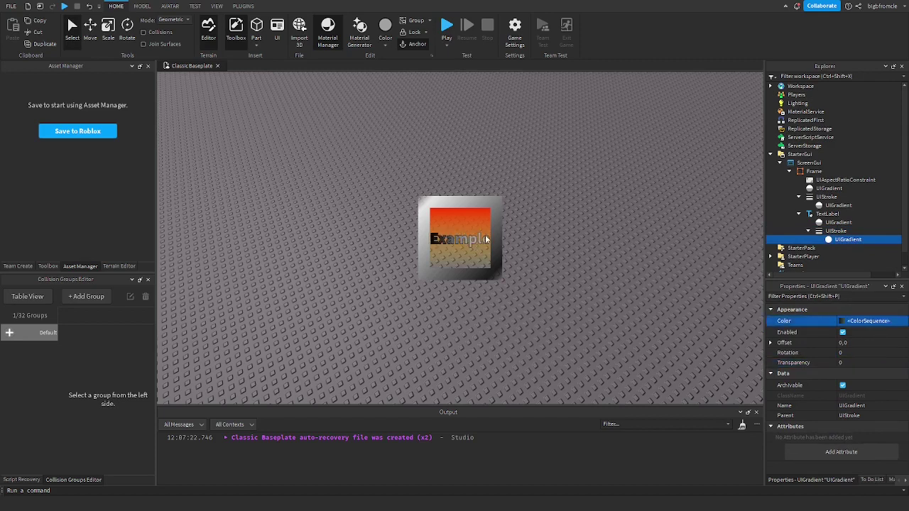
{"action": "left_click", "coordinate": [878, 362]}
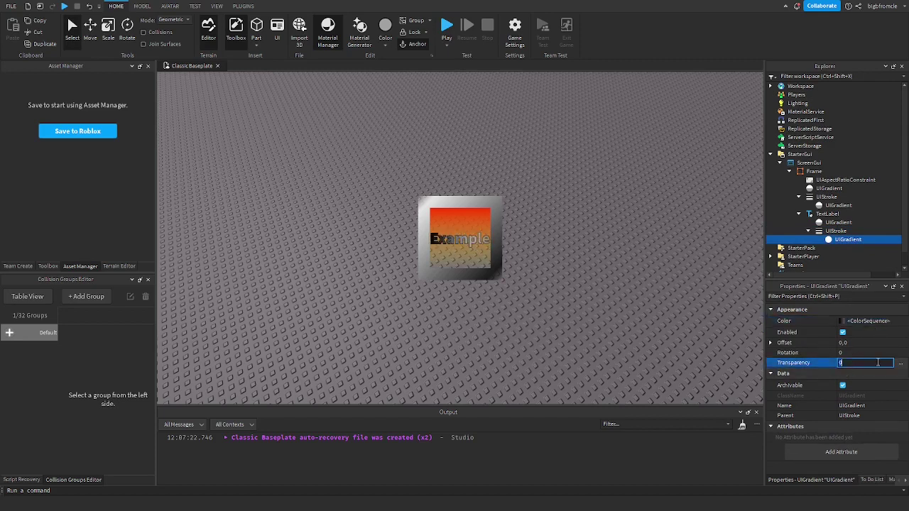
{"action": "left_click", "coordinate": [901, 368]}
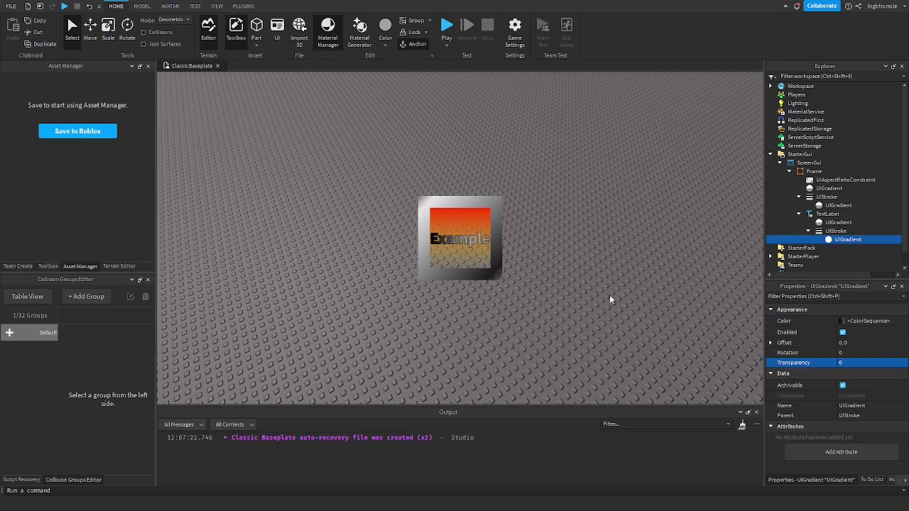
Delete the UIGradient placed directly under the TextLabel, keeping the one in its UIStroke
{"action": "left_click", "coordinate": [811, 214]}
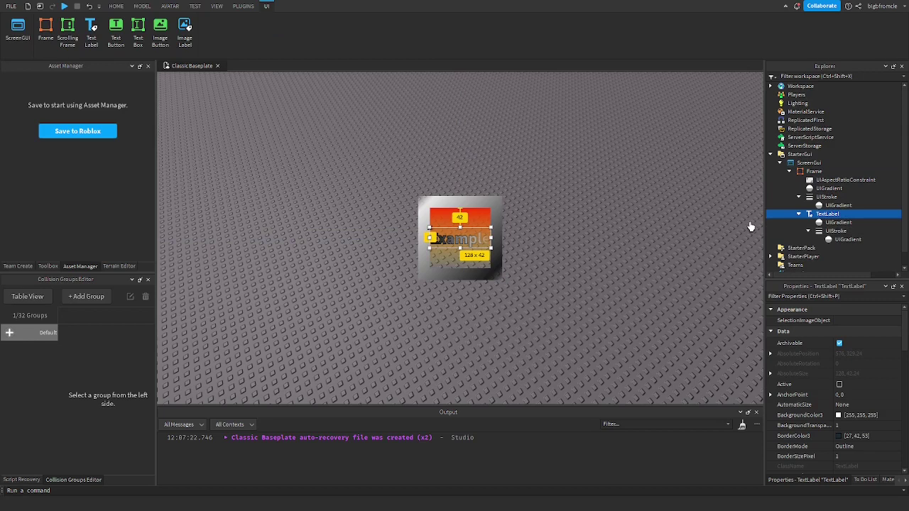
{"action": "scroll", "coordinate": [837, 334], "scroll_direction": "down", "scroll_amount": 6}
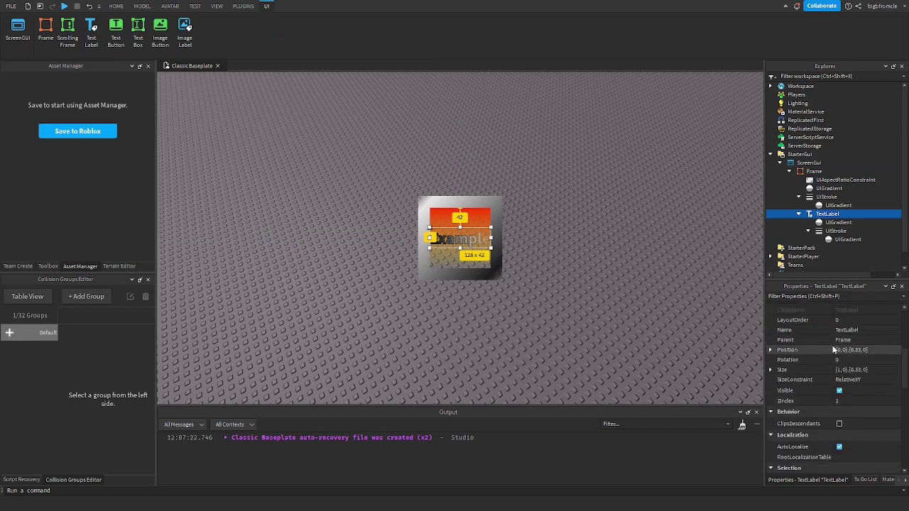
{"action": "scroll", "coordinate": [838, 354], "scroll_direction": "up", "scroll_amount": 6}
{"action": "scroll", "coordinate": [844, 361], "scroll_direction": "down", "scroll_amount": 6}
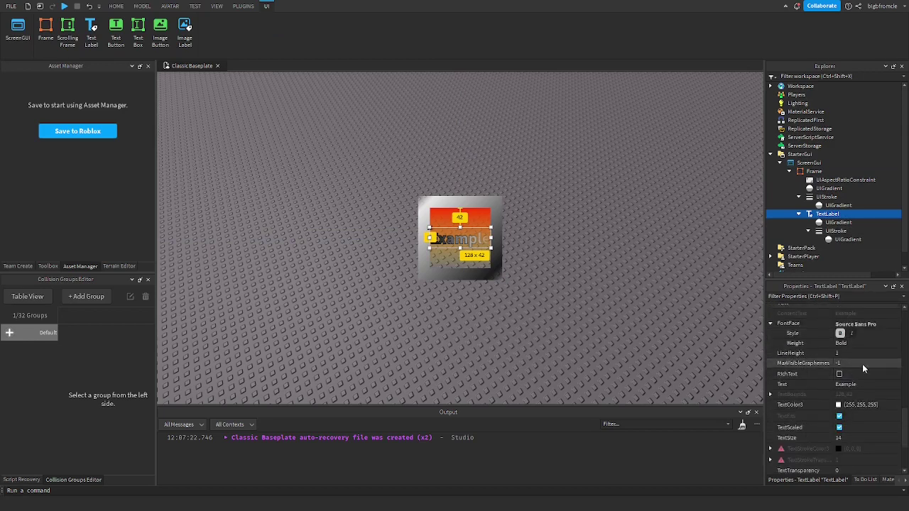
{"action": "scroll", "coordinate": [866, 379], "scroll_direction": "down", "scroll_amount": 1}
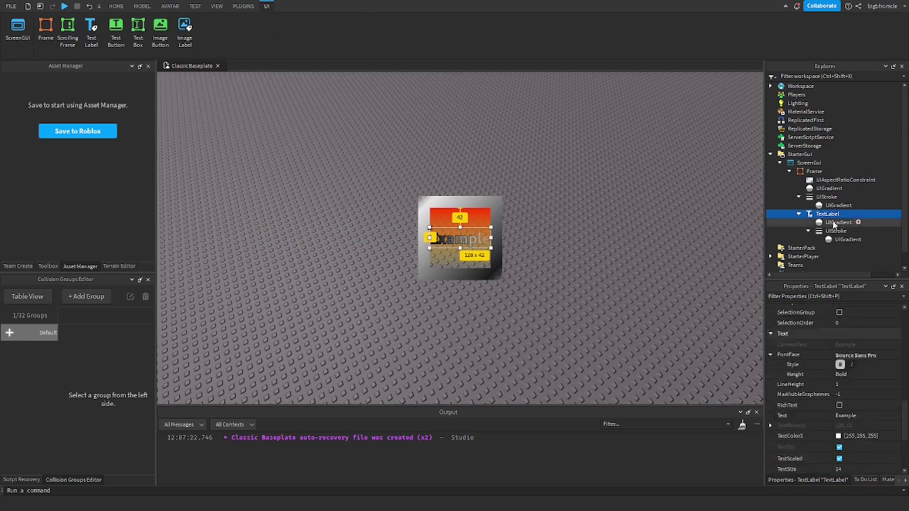
{"action": "left_click", "coordinate": [834, 222]}
{"action": "key", "text": "Delete"}
Set the TextLabel's text transparency to 1 so that only the text outline is drawn
{"action": "left_click", "coordinate": [827, 214]}
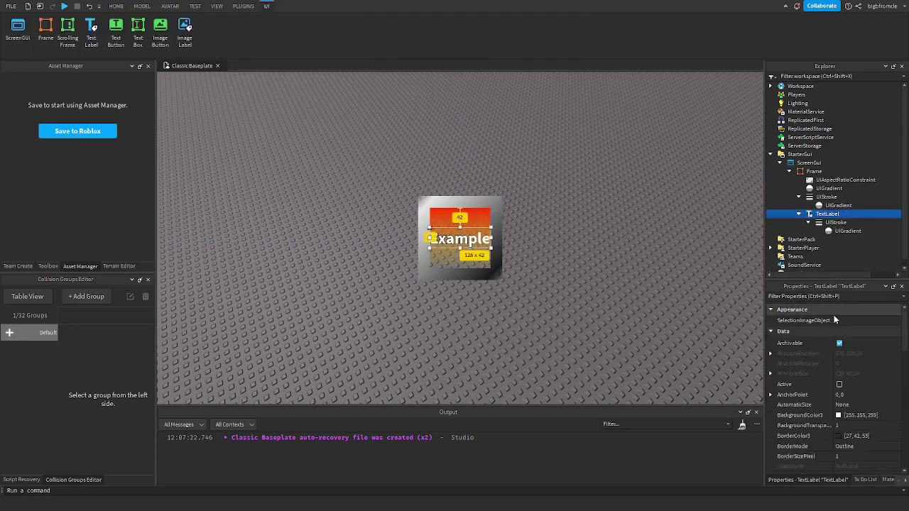
{"action": "scroll", "coordinate": [844, 362], "scroll_direction": "down", "scroll_amount": 3}
{"action": "scroll", "coordinate": [844, 362], "scroll_direction": "down", "scroll_amount": 9}
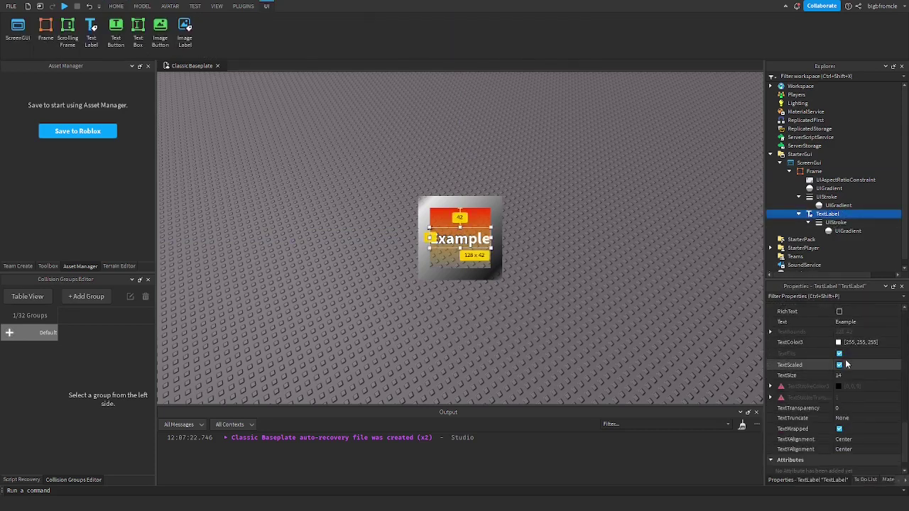
{"action": "left_click", "coordinate": [846, 408]}
{"action": "type", "text": "1"}
{"action": "key", "text": "Return"}
Adjust the transparency of the UIGradient in the TextLabel's UIStroke so that the outline's last letters are less faded
{"action": "left_click", "coordinate": [832, 222]}
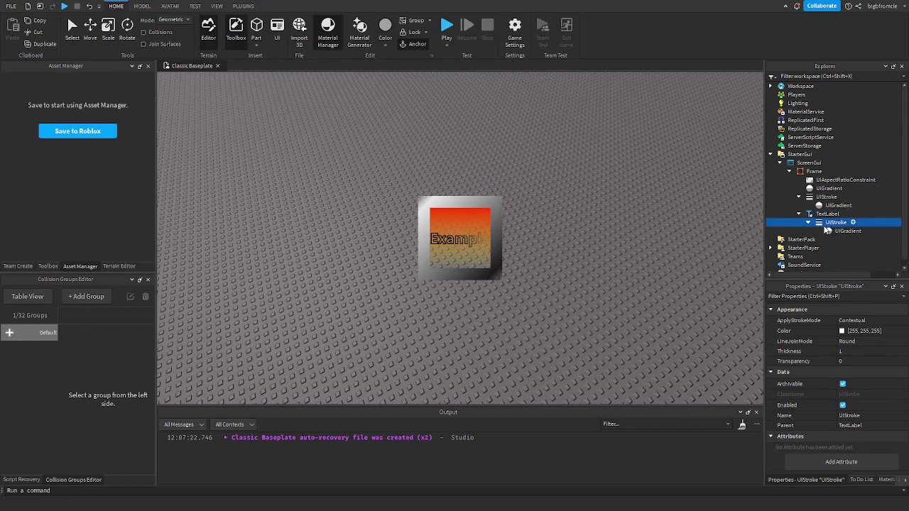
{"action": "left_click", "coordinate": [828, 232]}
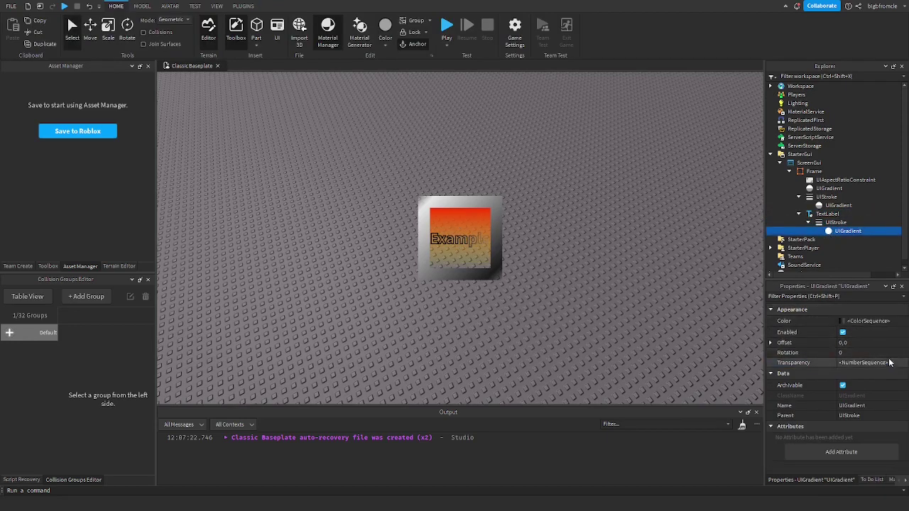
{"action": "left_click", "coordinate": [887, 363]}
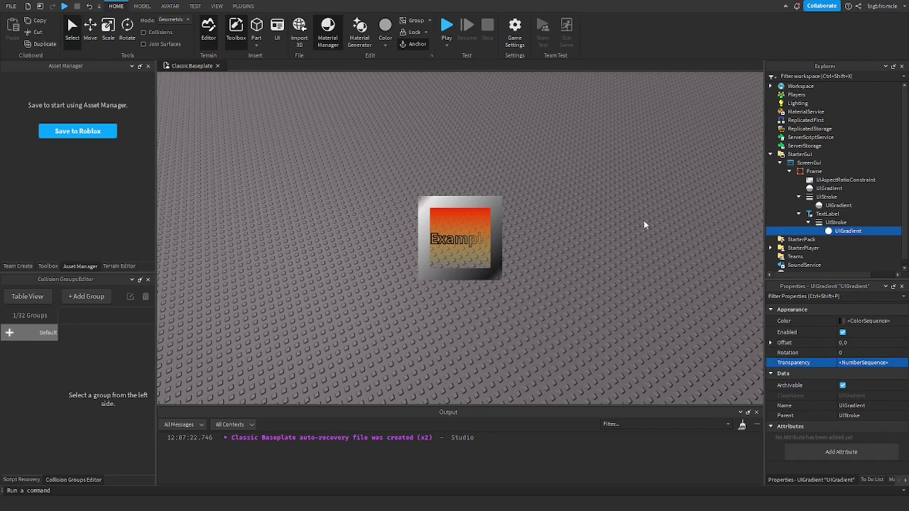
{"action": "key", "text": "ctrl+z"}
{"action": "left_click_drag", "start_coordinate": [450, 237], "coordinate": [501, 238]}
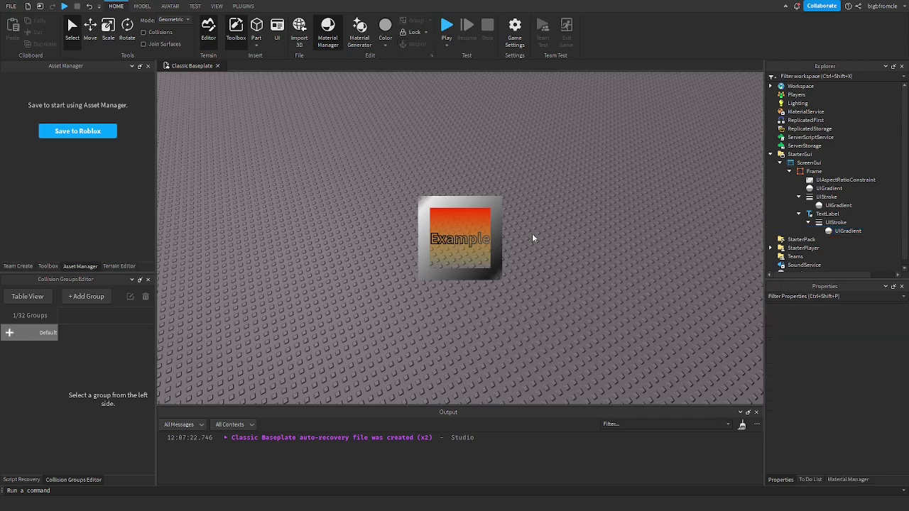